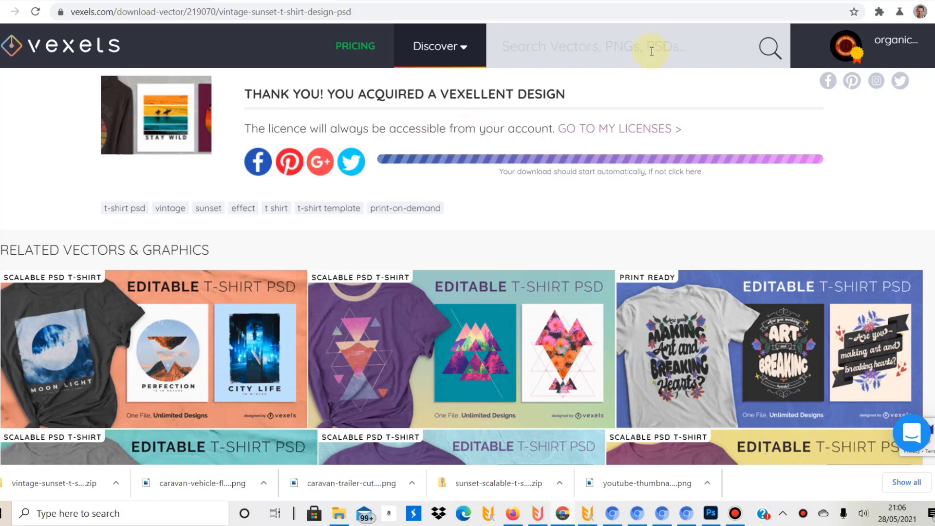
Step: Open the PSD T-shirt designs page on the Vexels site
mouse_move(462, 48)
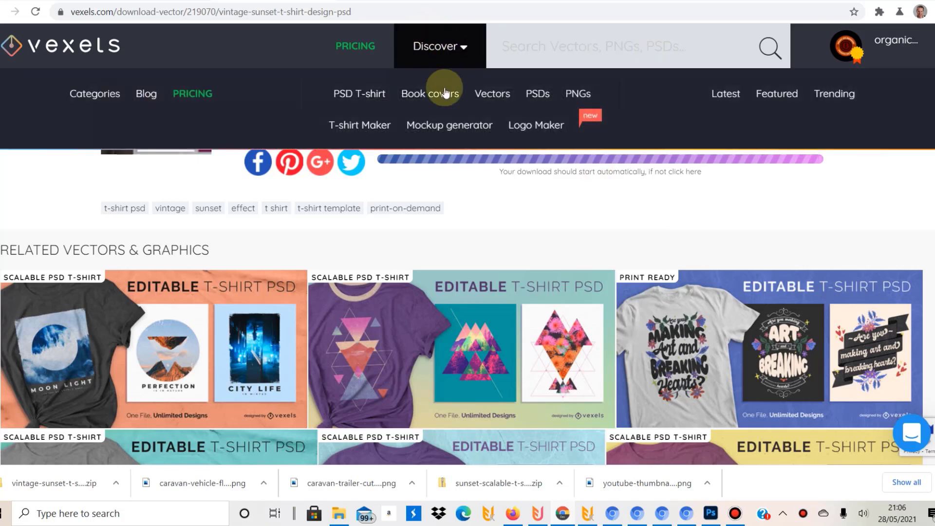
left_click(354, 103)
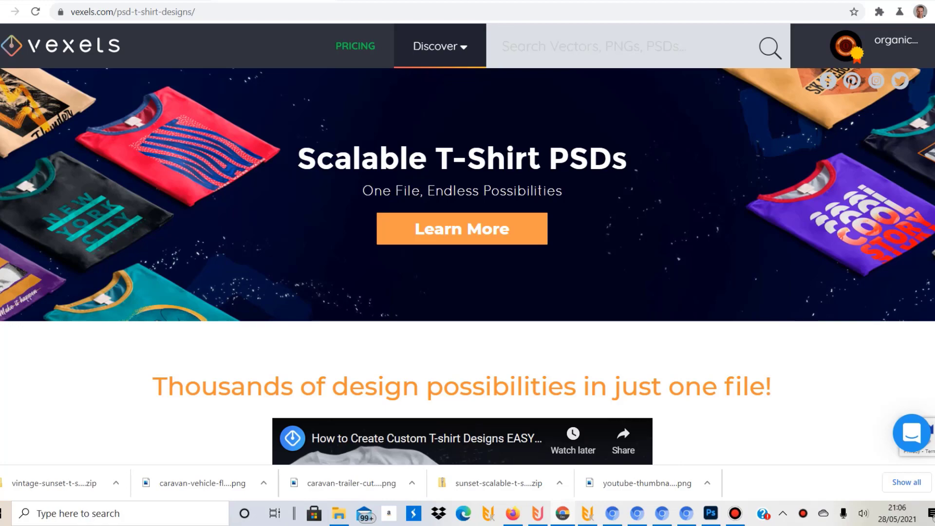
Step: Examine the Scalable T-Shirt PSDs gallery and the How it Works section on the page
scroll(468, 266, "down", 15)
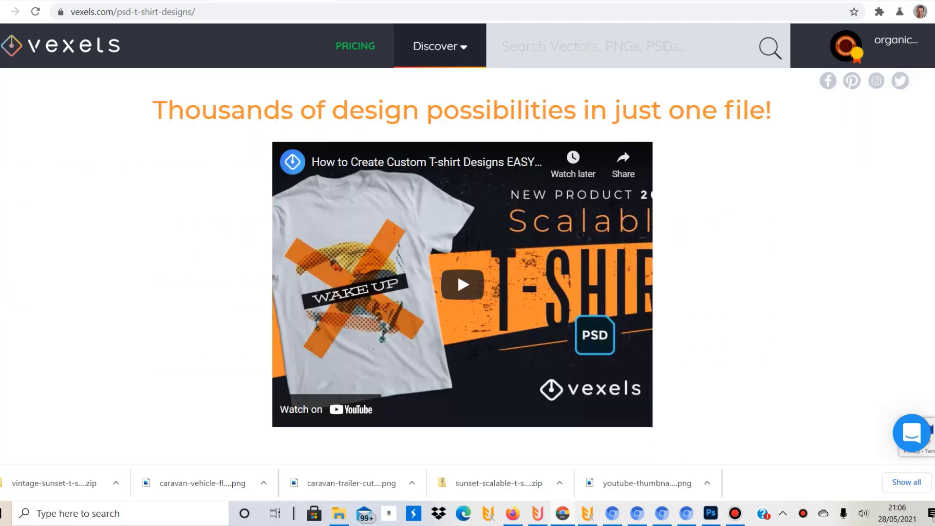
scroll(467, 266, "down", 3)
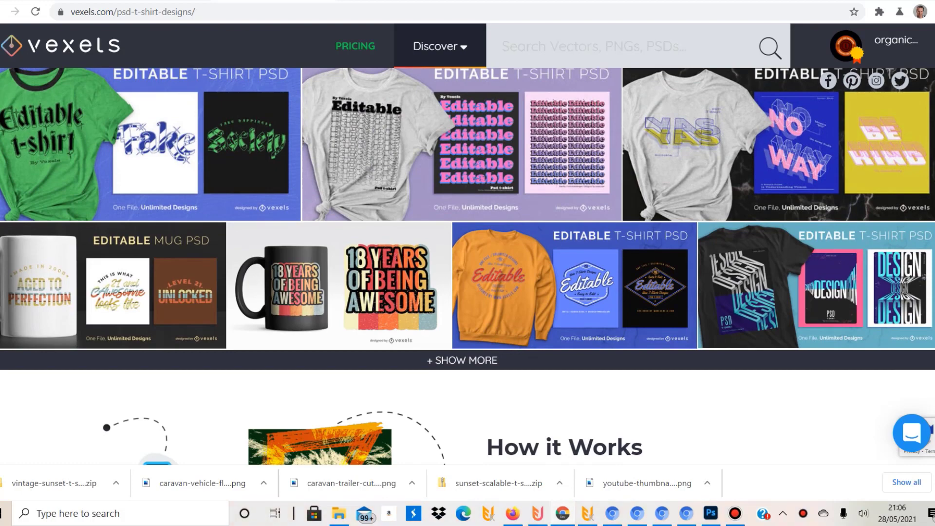
scroll(467, 266, "up", 6)
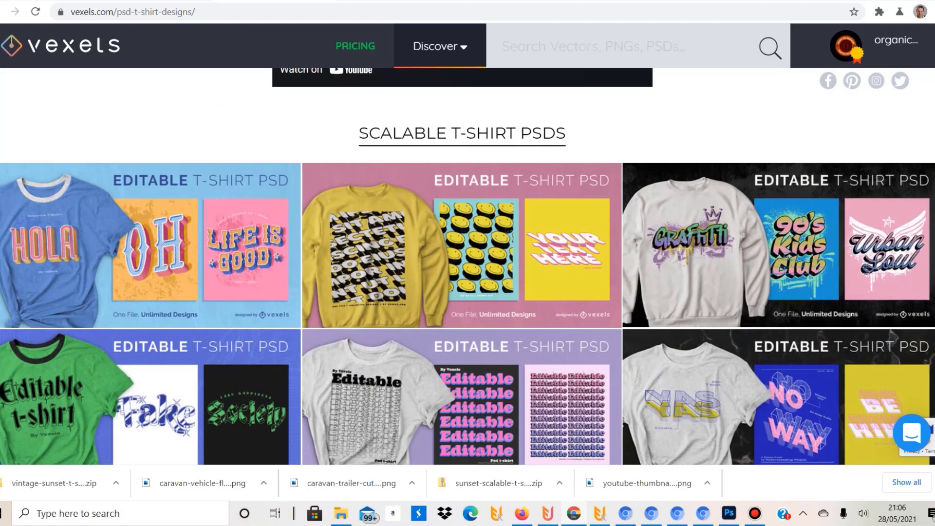
scroll(468, 266, "down", 2)
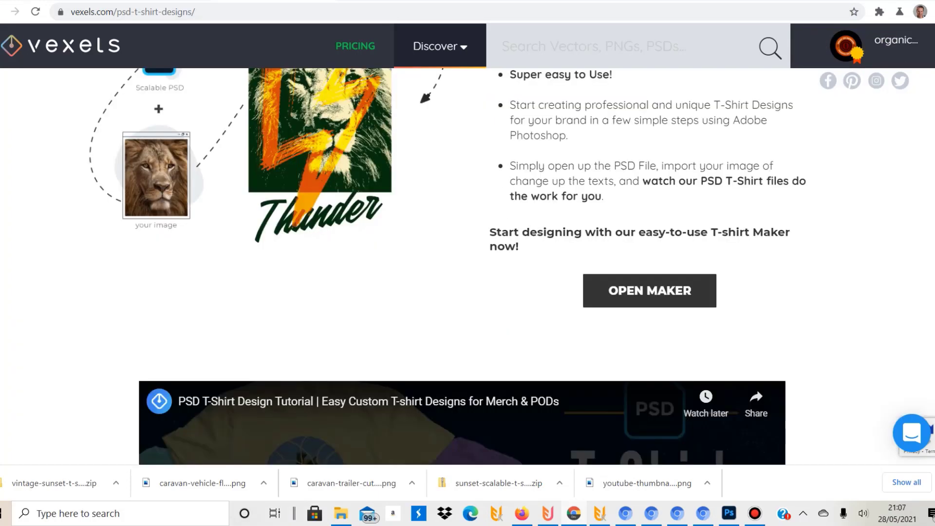
scroll(448, 268, "down", 1)
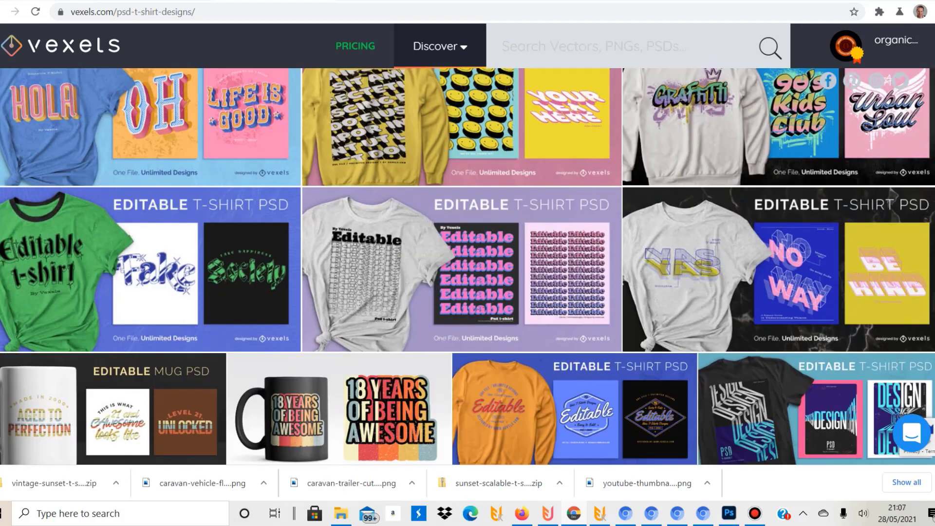
scroll(468, 267, "down", 2)
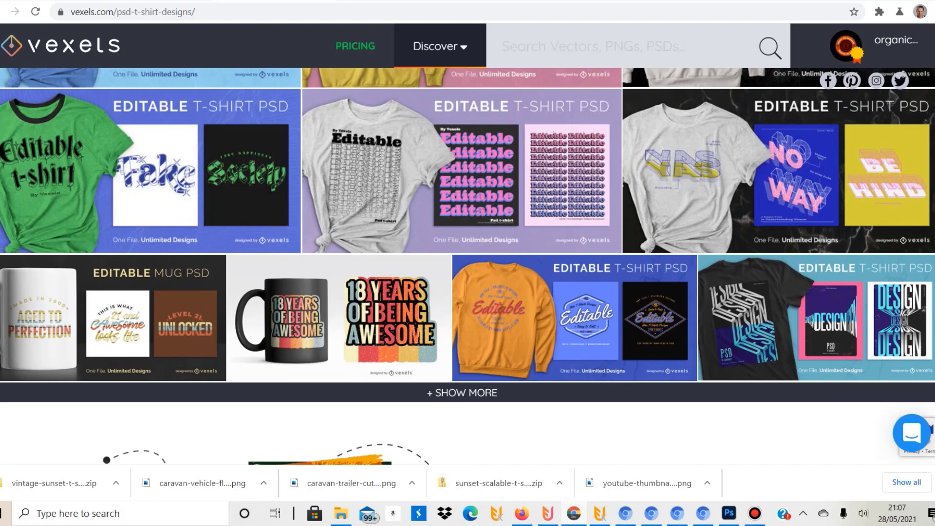
scroll(467, 267, "down", 13)
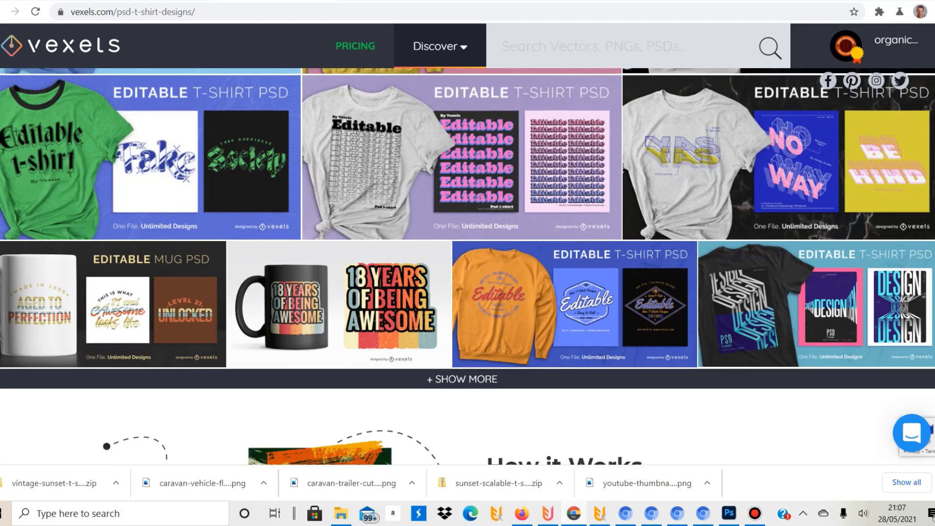
scroll(467, 267, "down", 8)
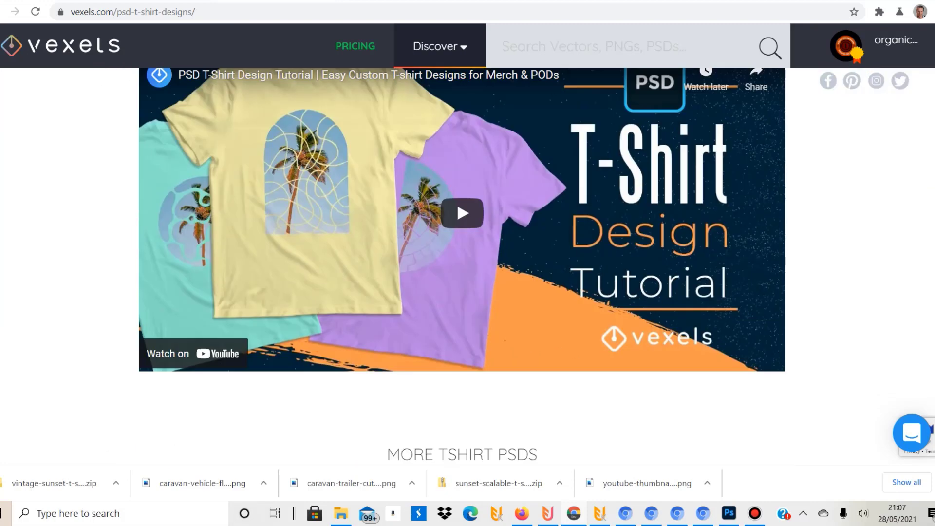
Step: Examine the editable templates in the More Tshirt PSDs gallery
scroll(468, 267, "down", 3)
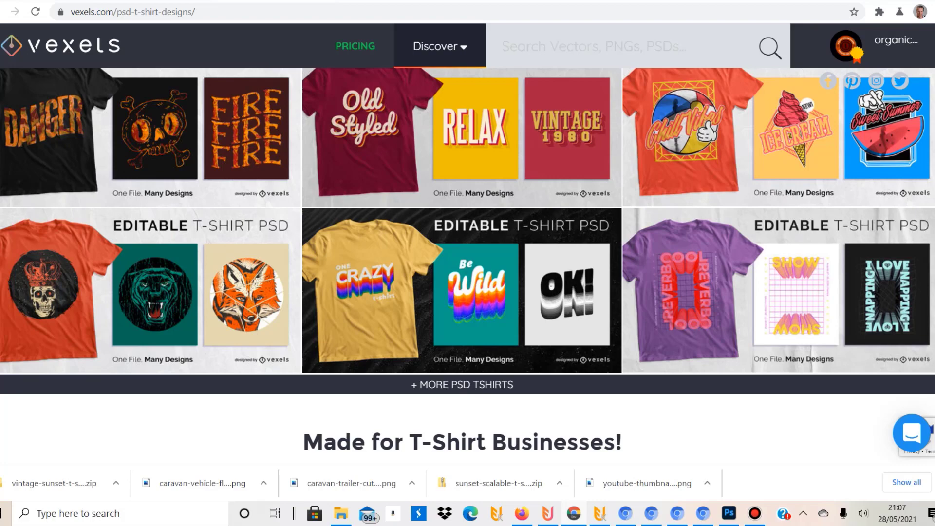
scroll(468, 266, "up", 1)
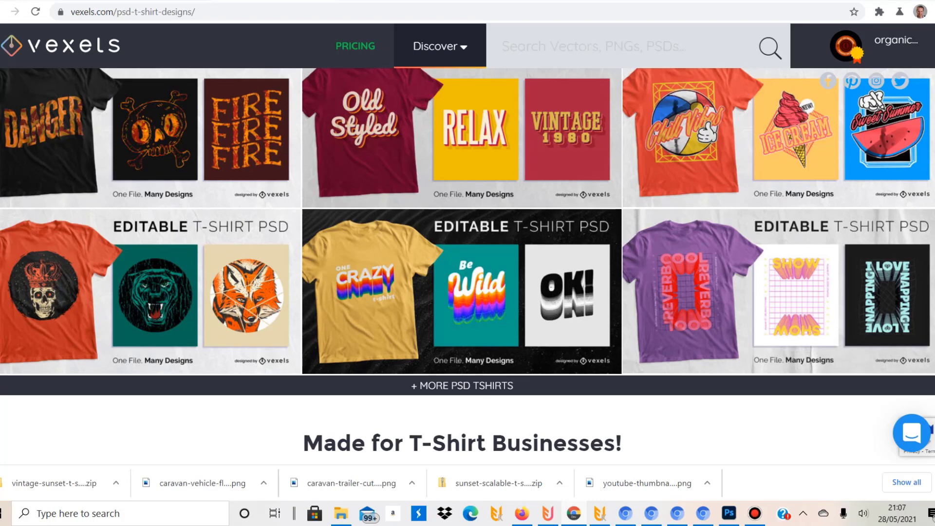
scroll(468, 267, "up", 3)
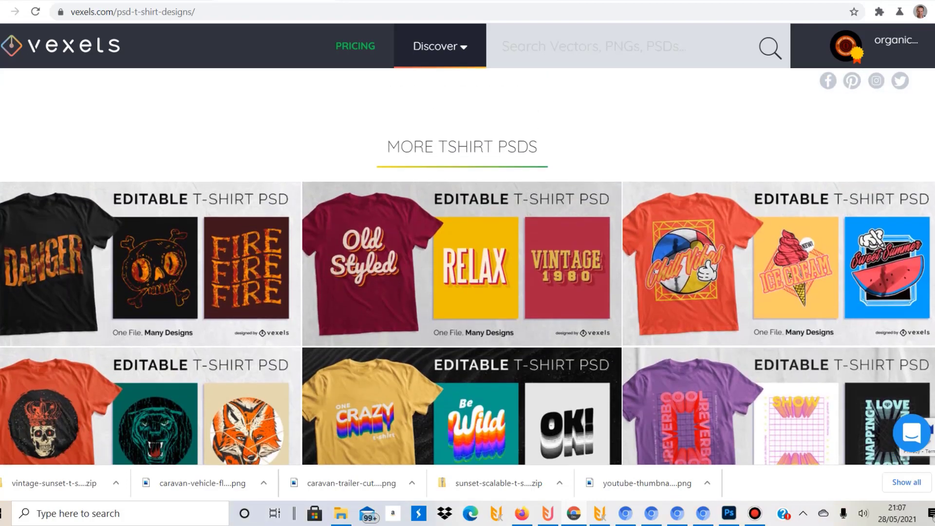
scroll(467, 266, "down", 5)
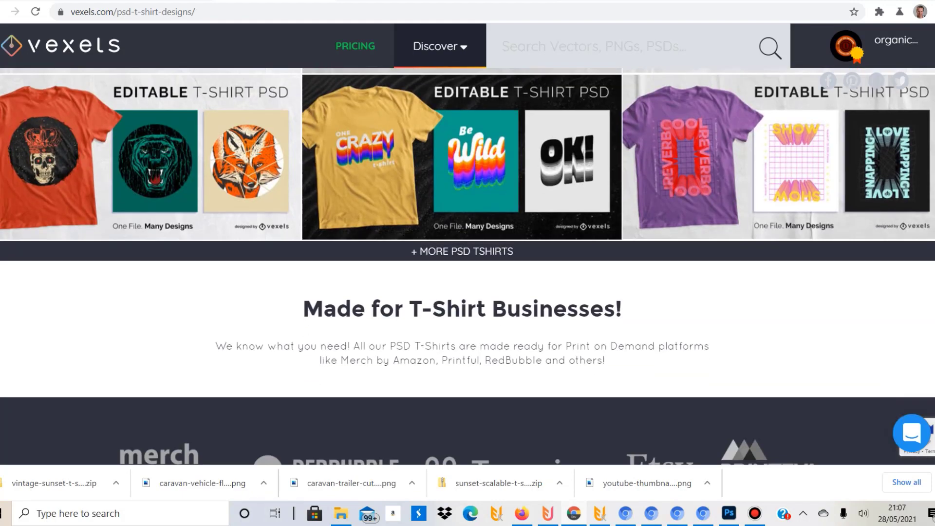
scroll(684, 298, "up", 4)
scroll(684, 298, "down", 2)
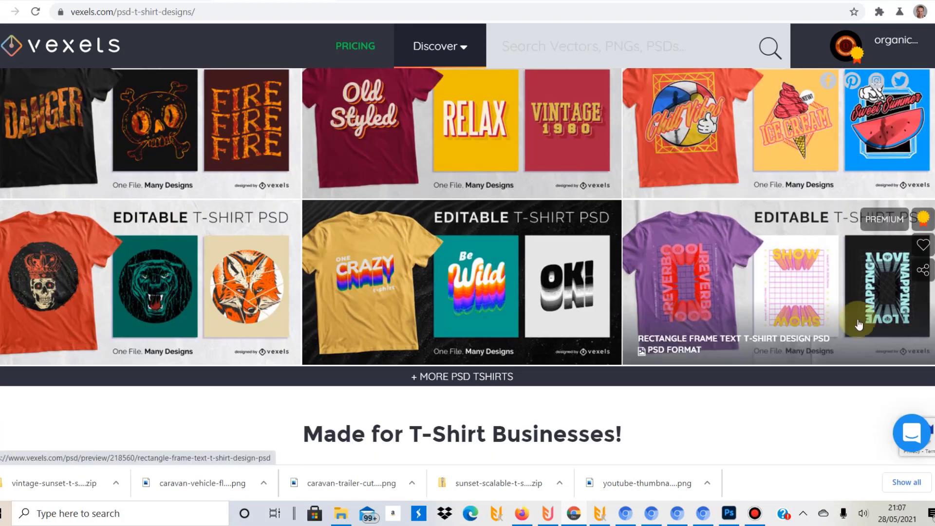
scroll(468, 265, "down", 8)
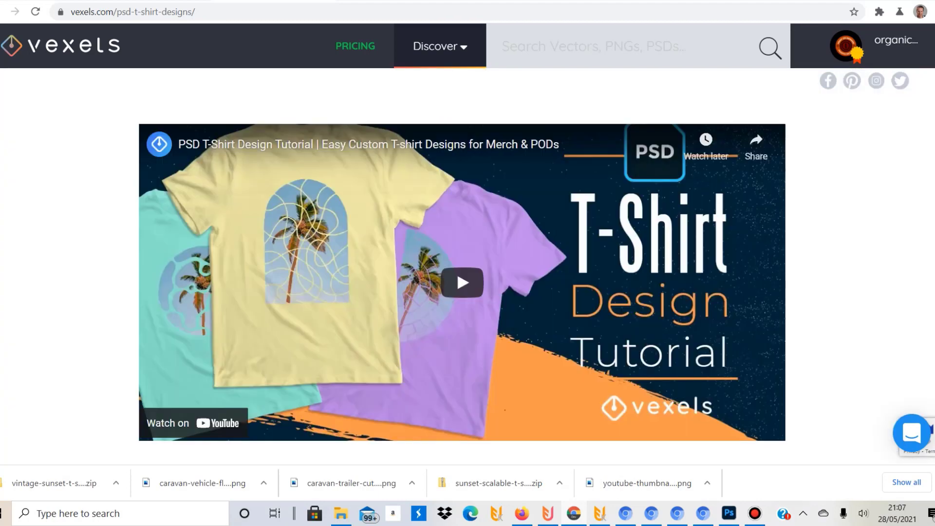
Step: Review the Scalable T-Shirt PSDs gallery again and return to the start of the page
scroll(468, 266, "up", 10)
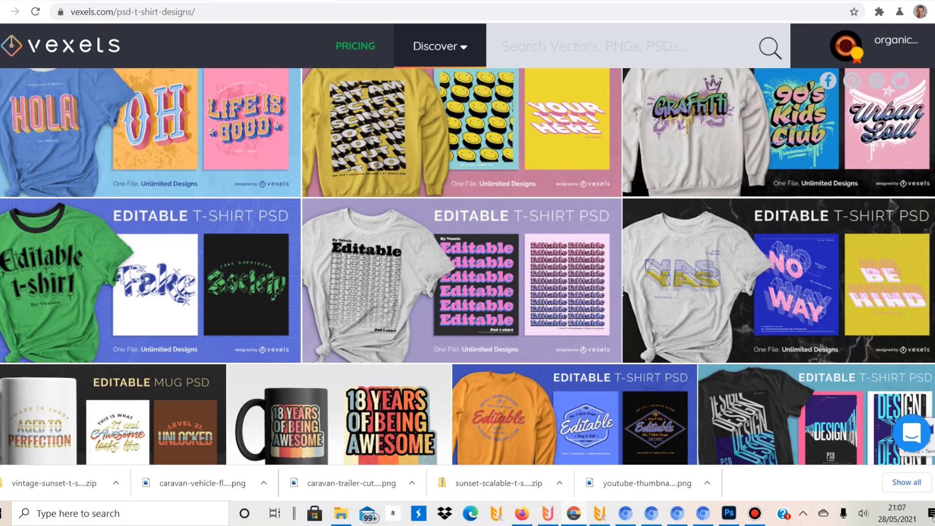
scroll(467, 266, "up", 4)
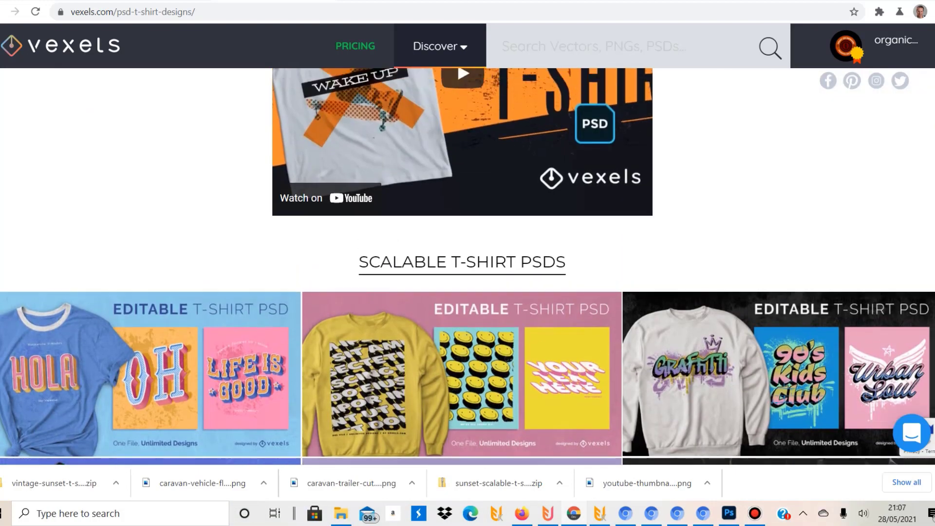
scroll(468, 267, "down", 8)
scroll(467, 266, "down", 3)
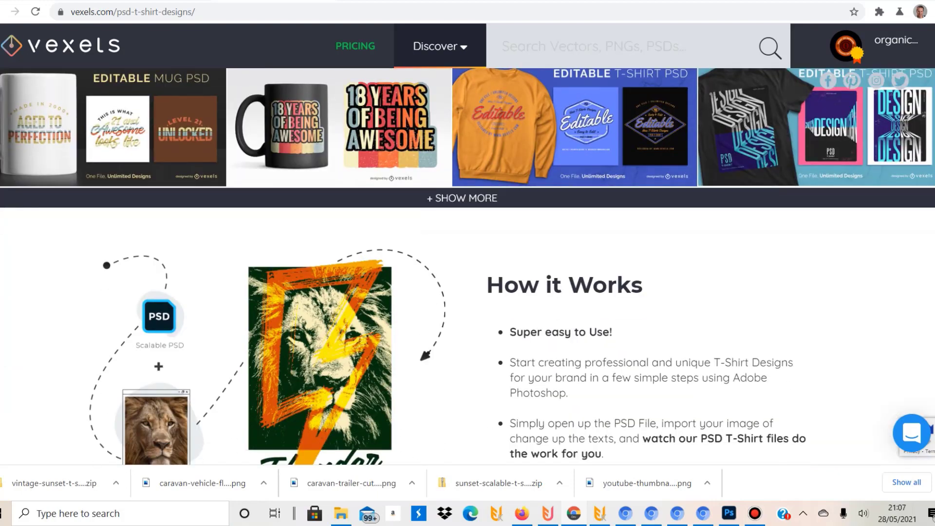
scroll(468, 267, "up", 3)
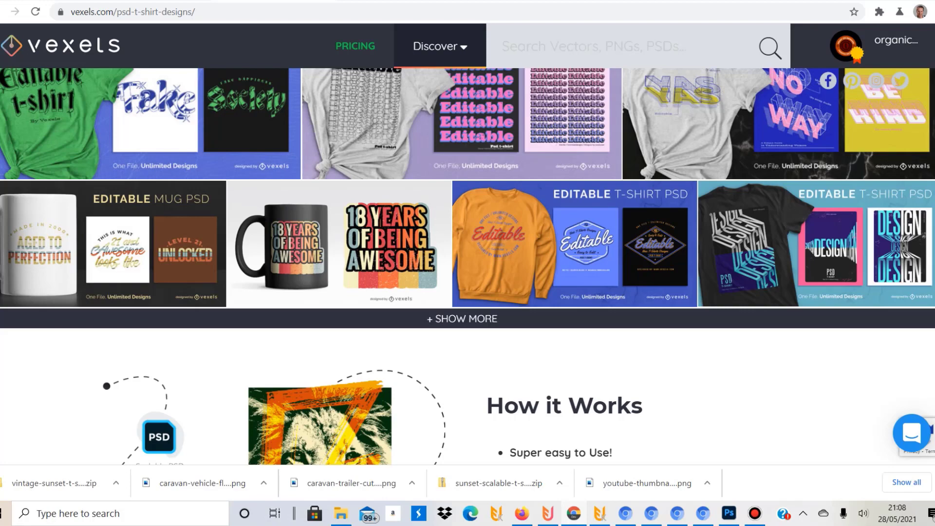
scroll(467, 267, "up", 6)
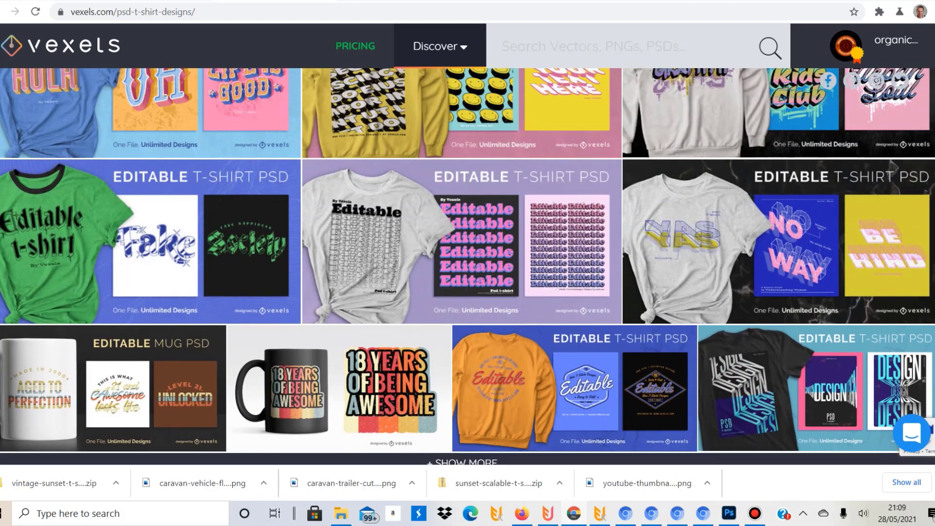
scroll(468, 266, "down", 4)
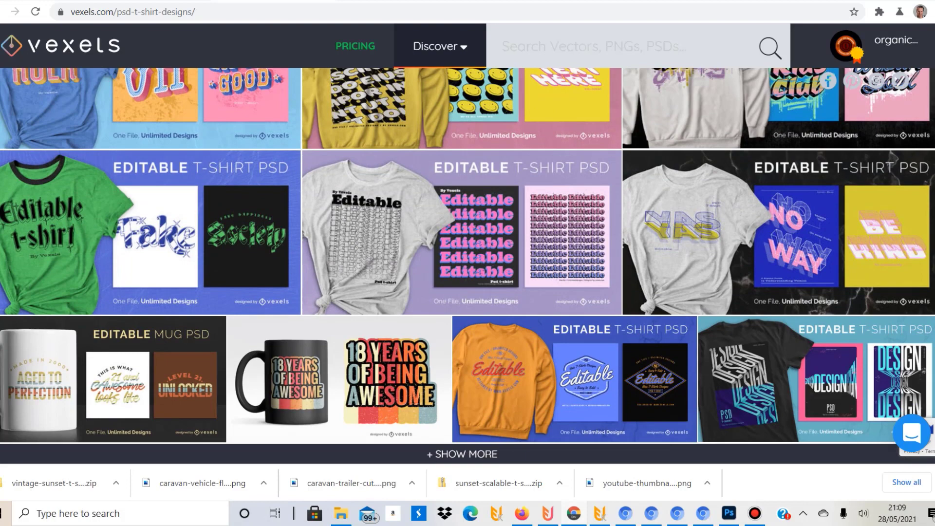
scroll(468, 266, "down", 1)
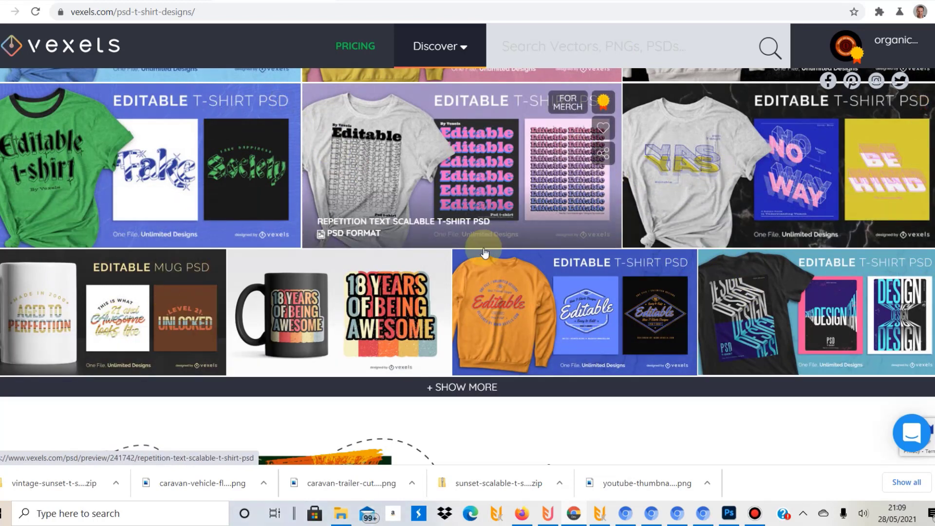
scroll(711, 389, "up", 15)
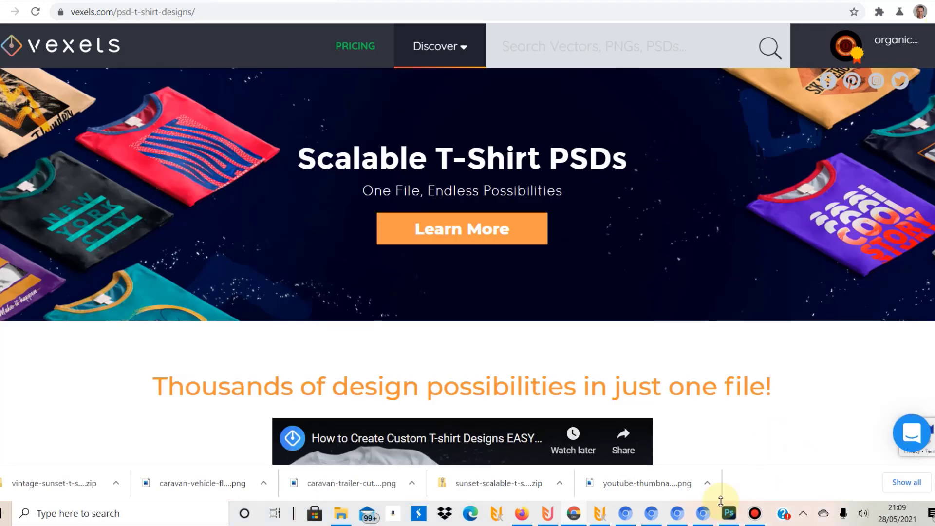
Step: Switch to Photoshop and hide the DELETE THIS LAYER instructions layer in the Vintage-Sunset T-shirt file
left_click(728, 519)
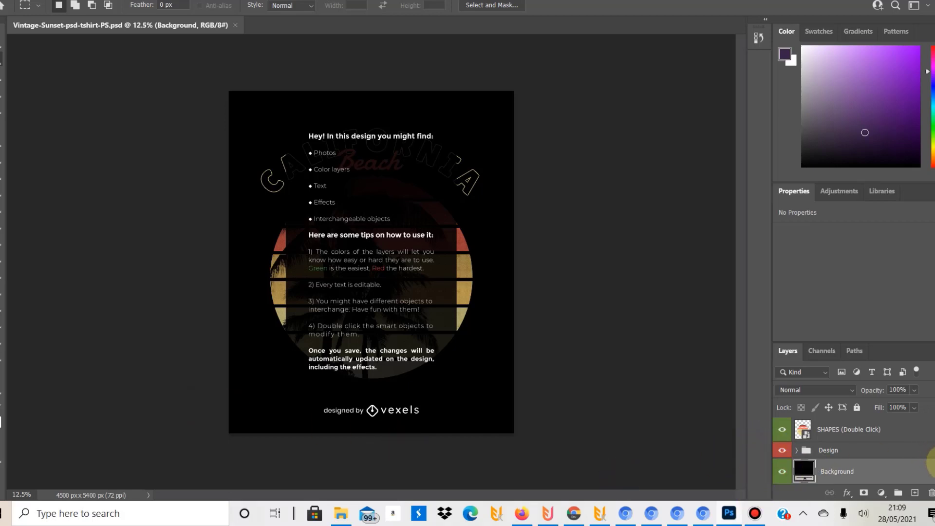
left_click_drag(934, 462, 934, 424)
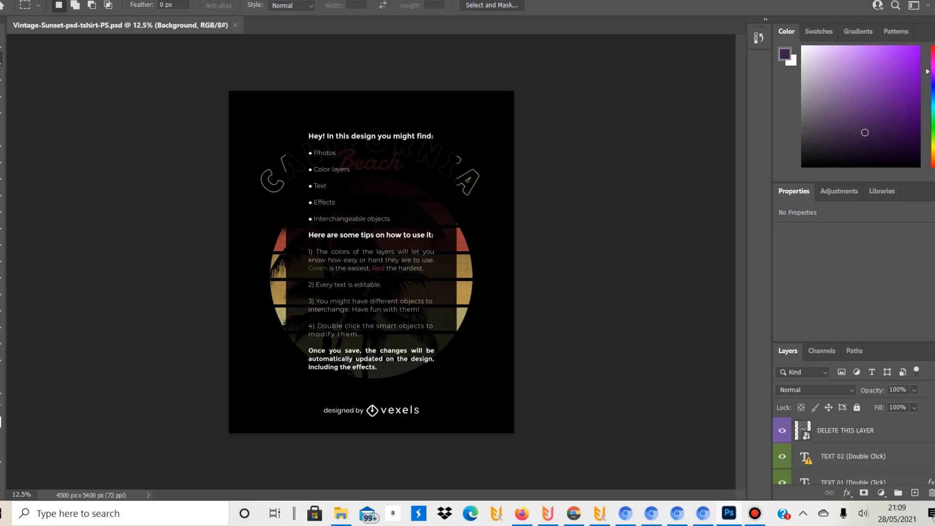
left_click(783, 433)
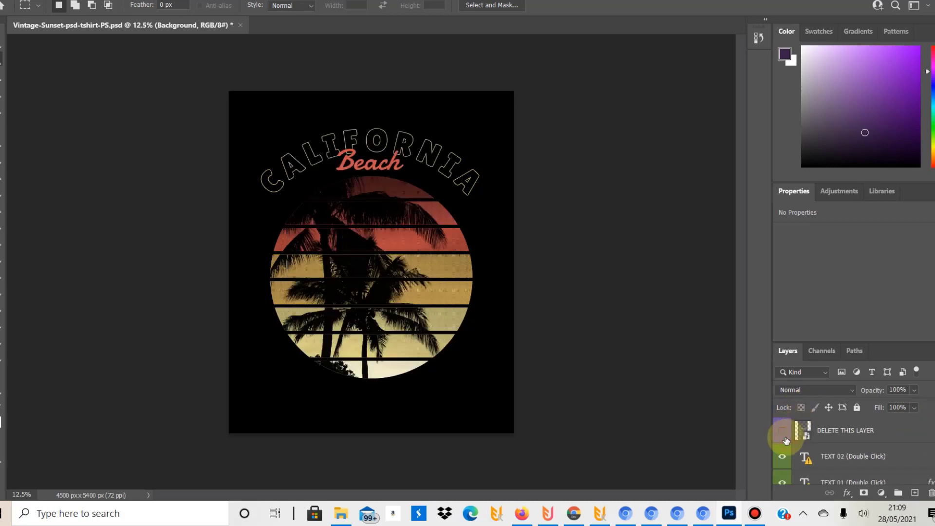
left_click(783, 436)
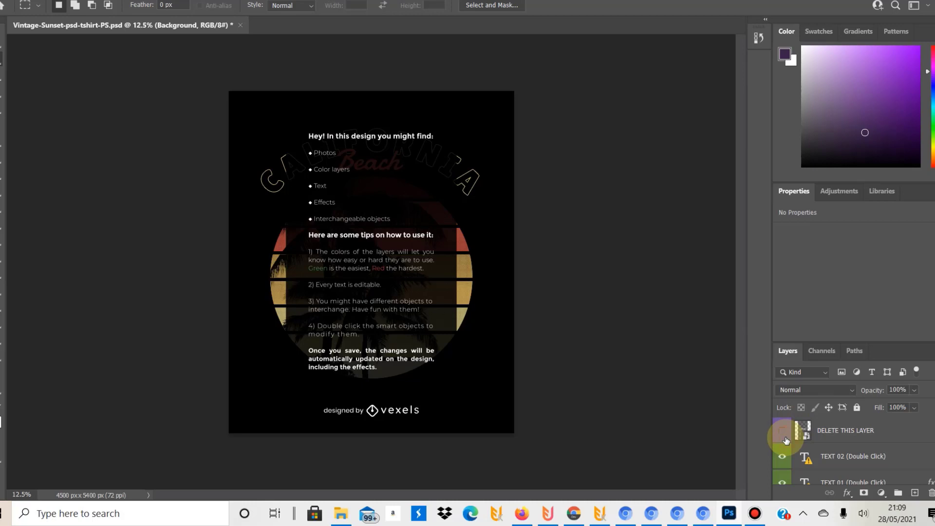
left_click(786, 438)
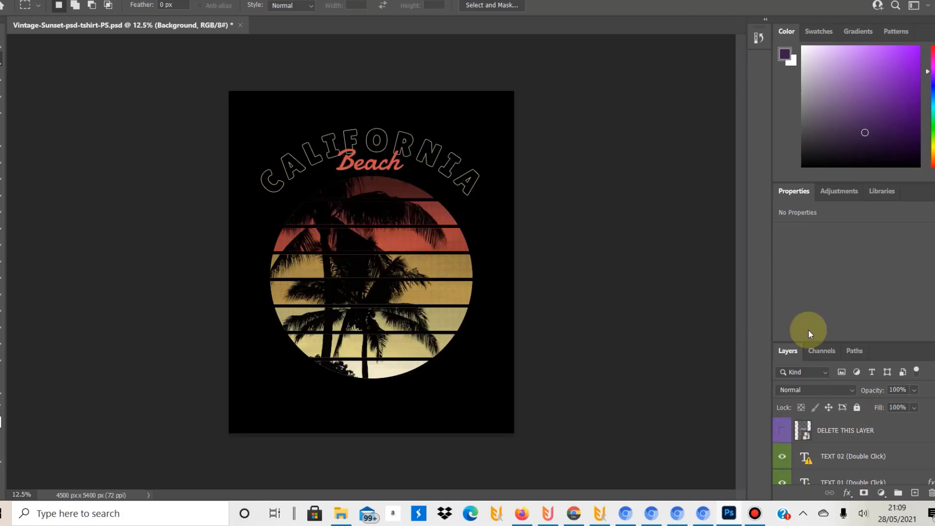
Step: Change the Background fill layer's colour to a dark red, about #3f1111
mouse_move(934, 440)
left_mouse_down()
mouse_move(934, 469)
mouse_move(934, 456)
left_mouse_up()
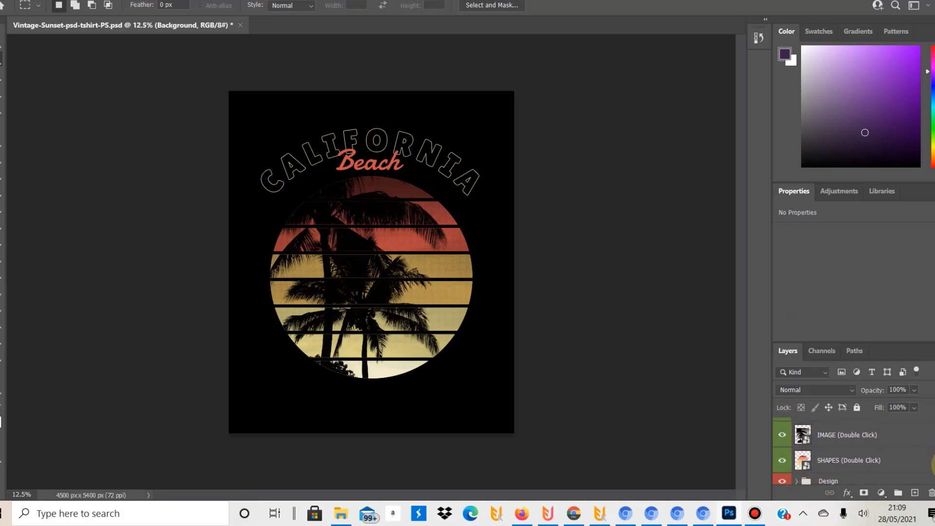
scroll(800, 436, "up", 3)
left_click_drag(934, 445, 934, 470)
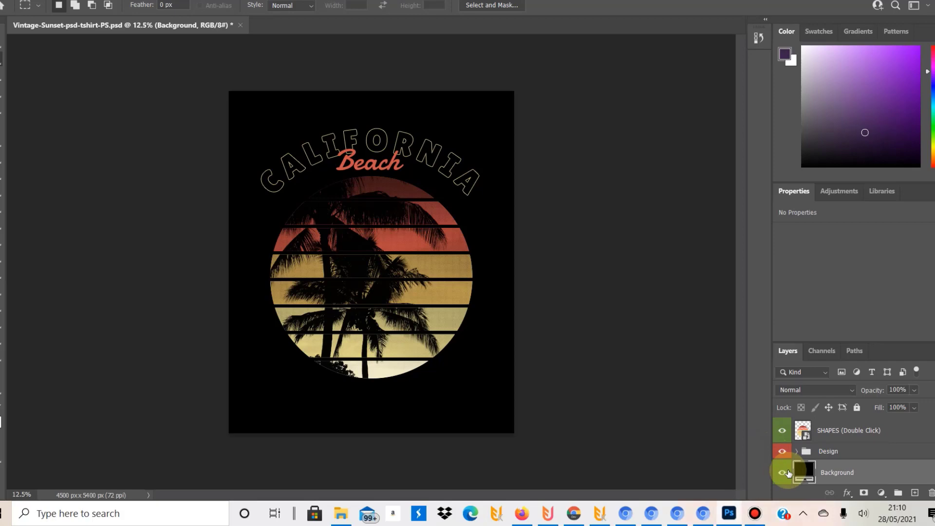
double_click(808, 477)
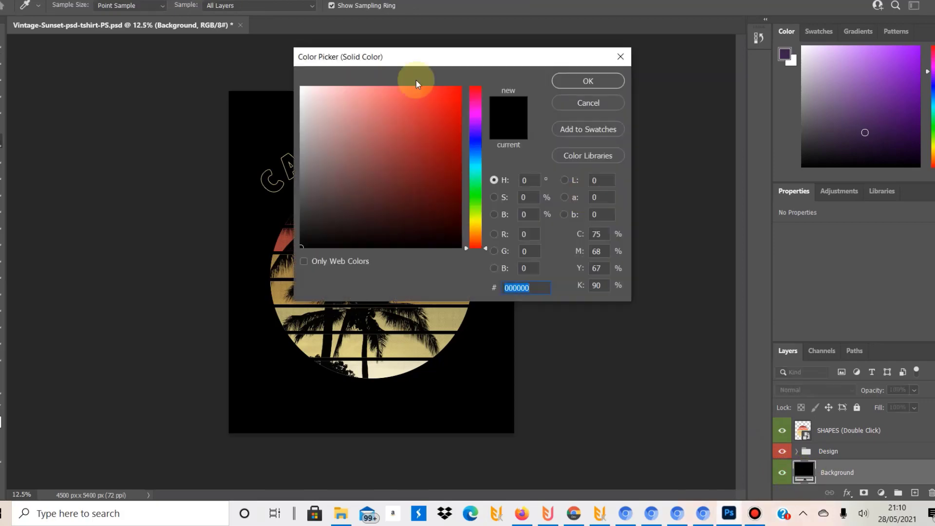
left_click_drag(418, 90, 274, 63)
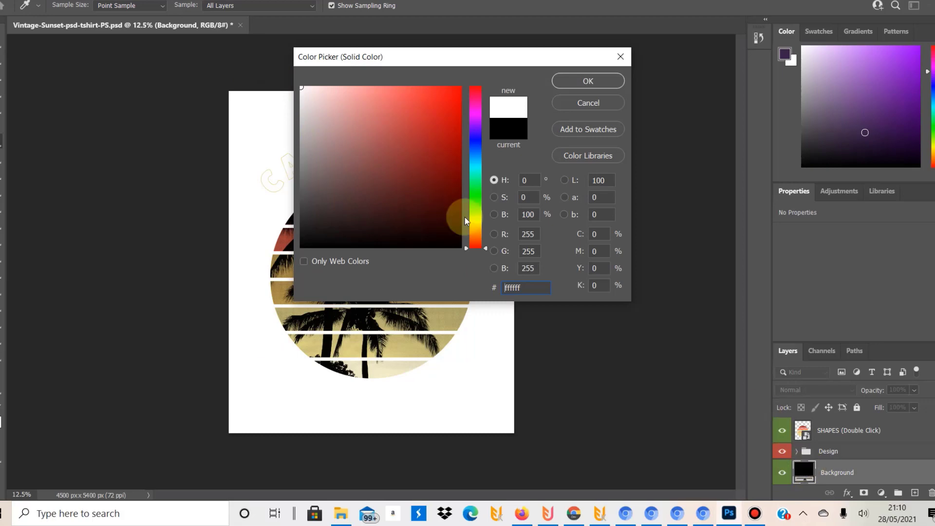
left_click(322, 113)
mouse_move(322, 112)
left_mouse_down()
mouse_move(501, 292)
mouse_move(459, 278)
mouse_move(434, 253)
mouse_move(441, 220)
mouse_move(391, 203)
mouse_move(418, 208)
left_mouse_up()
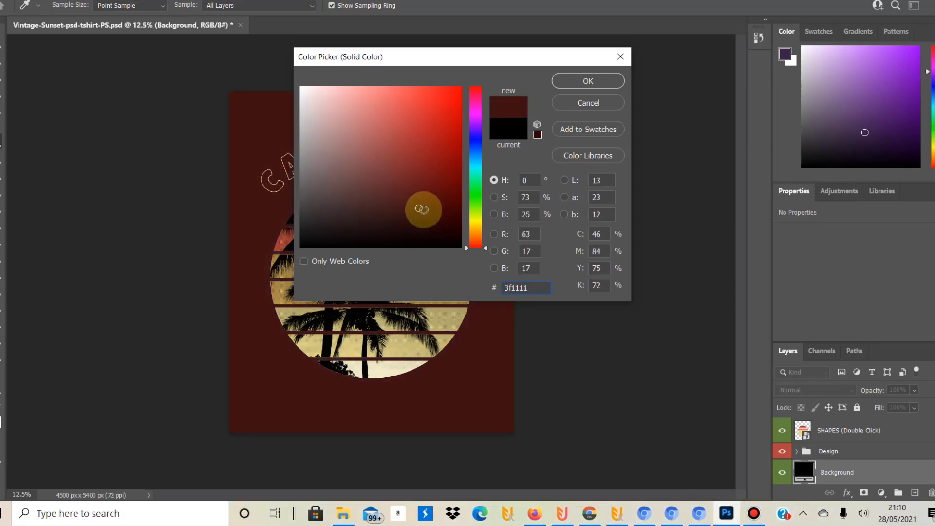
left_click(566, 85)
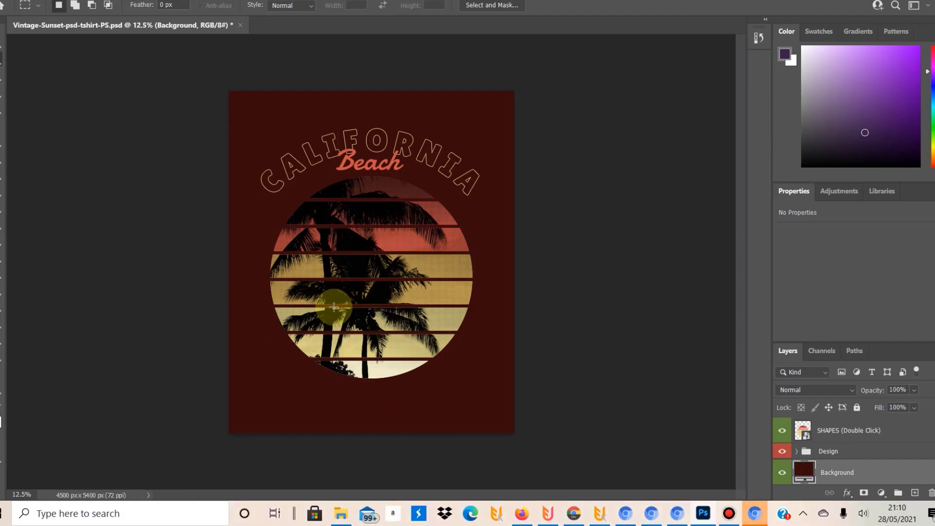
Step: Expand the Design group and hide the palm-tree IMAGE layer inside it
key("ctrl+0")
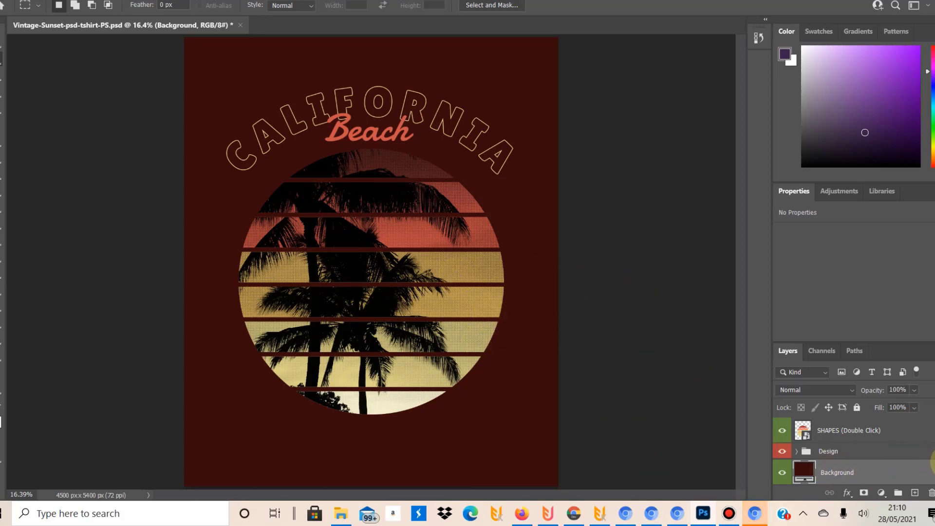
left_click_drag(934, 460, 934, 448)
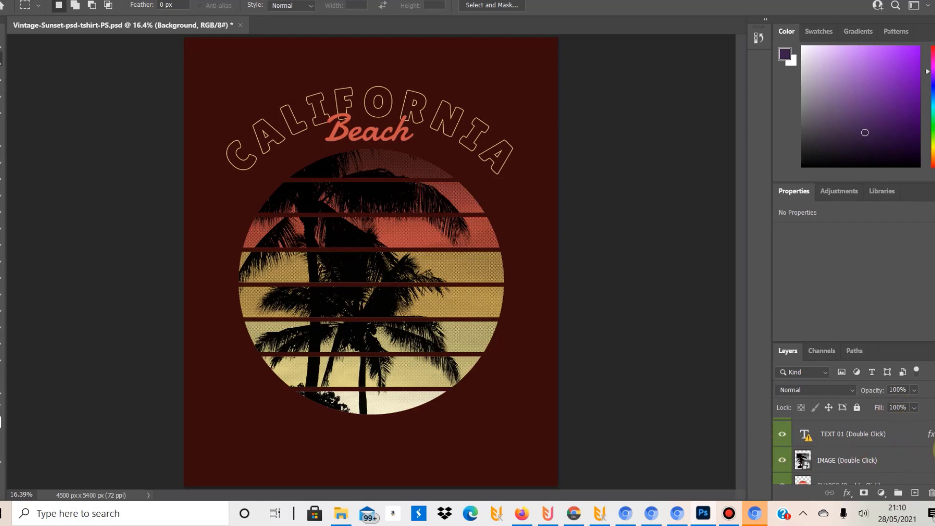
scroll(802, 453, "down", 3)
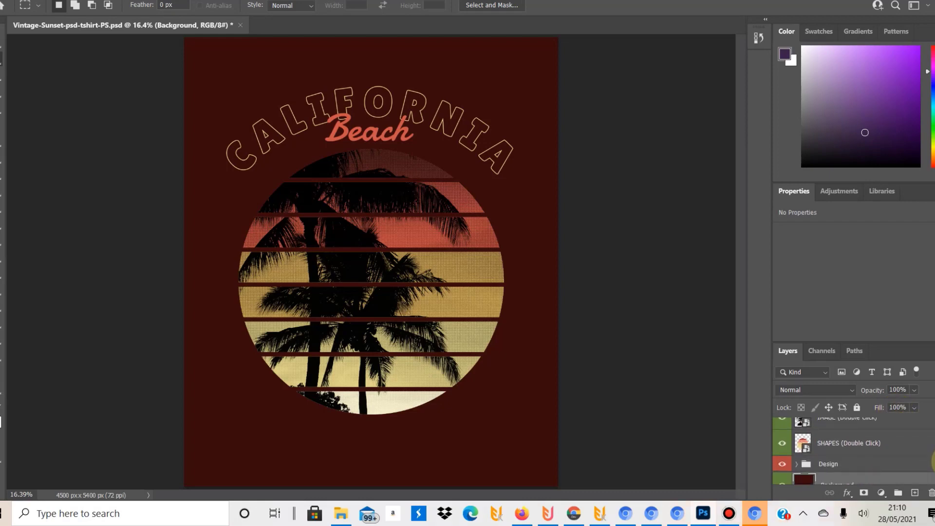
left_click(797, 452)
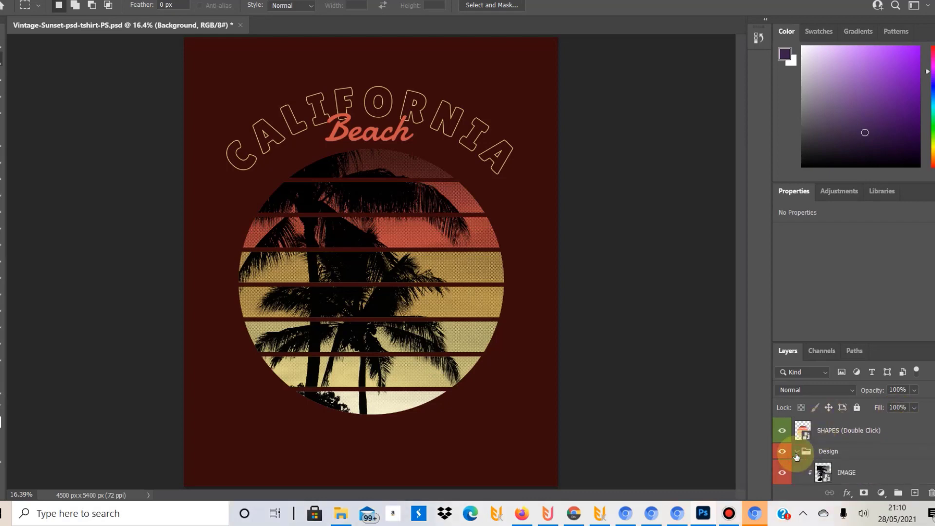
left_click(797, 452)
left_click(797, 452)
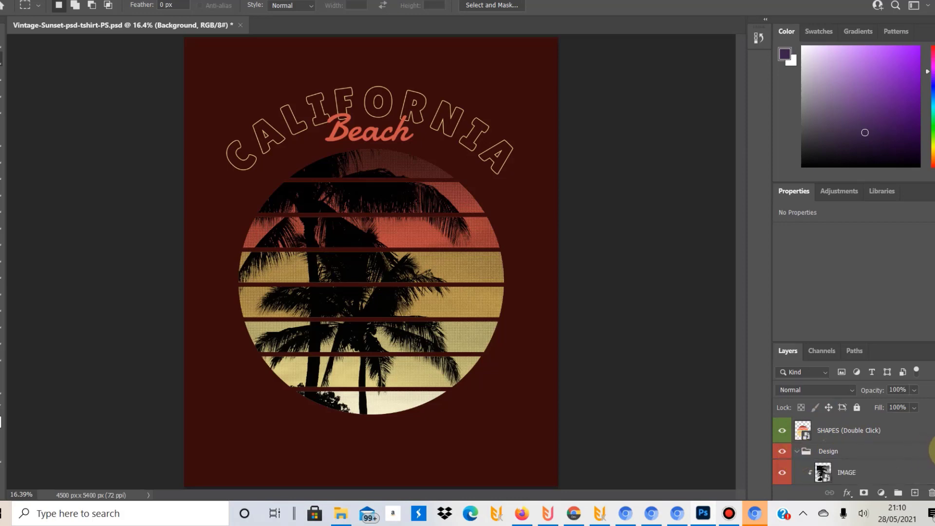
scroll(933, 449, "down", 2)
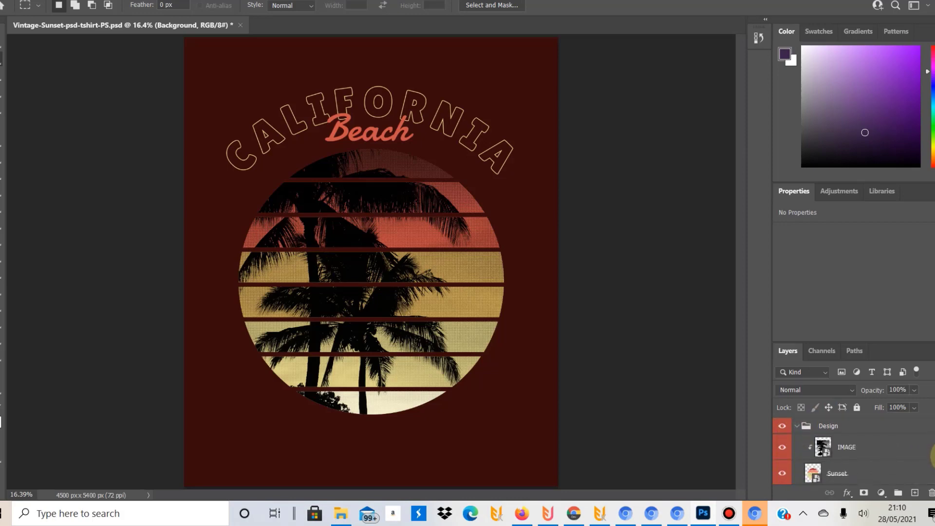
left_click(783, 437)
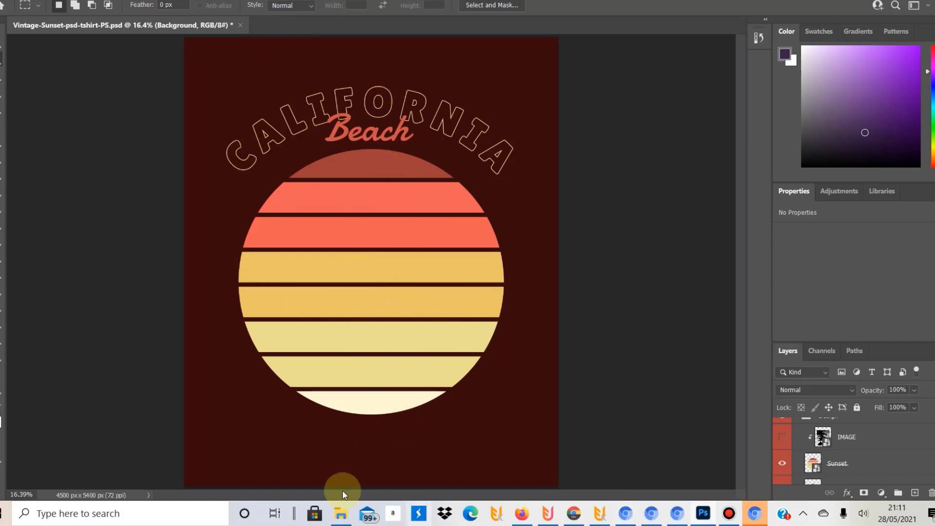
Step: Place the caravan-vehicle-flat-icon-by-Vexels image from the Downloads folder and move its layer into the Design group, clipped above Sunset
left_click(340, 515)
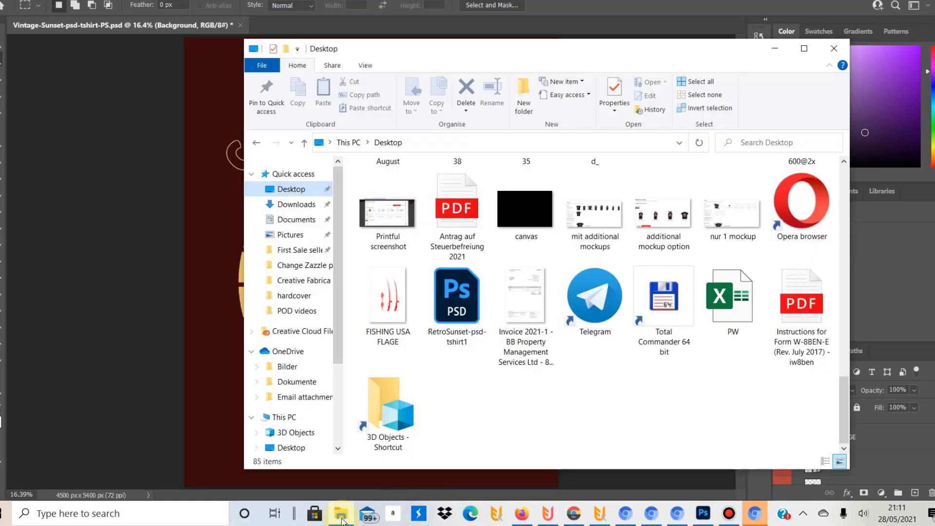
left_click(278, 204)
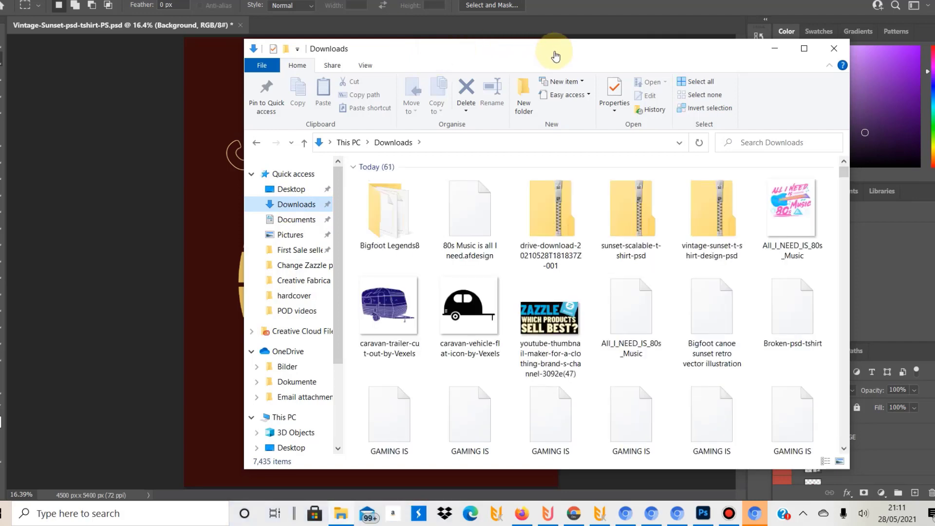
left_click_drag(572, 49, 800, 47)
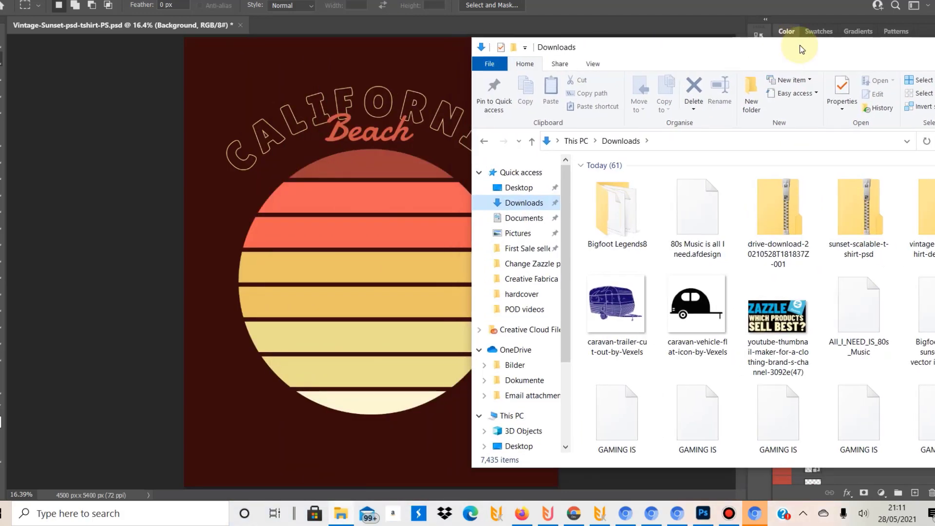
left_click_drag(704, 305, 316, 232)
left_click_drag(328, 272, 326, 243)
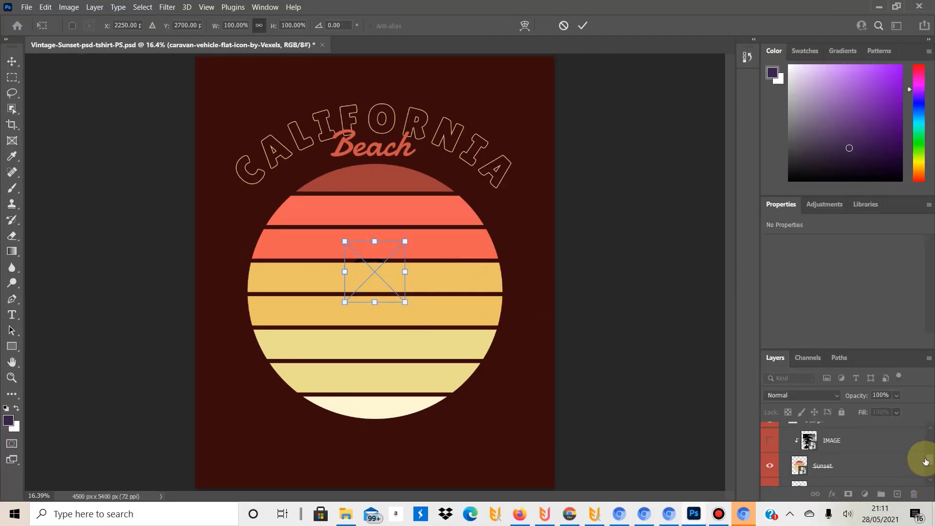
mouse_move(925, 462)
left_mouse_down()
mouse_move(928, 435)
mouse_move(931, 477)
left_mouse_up()
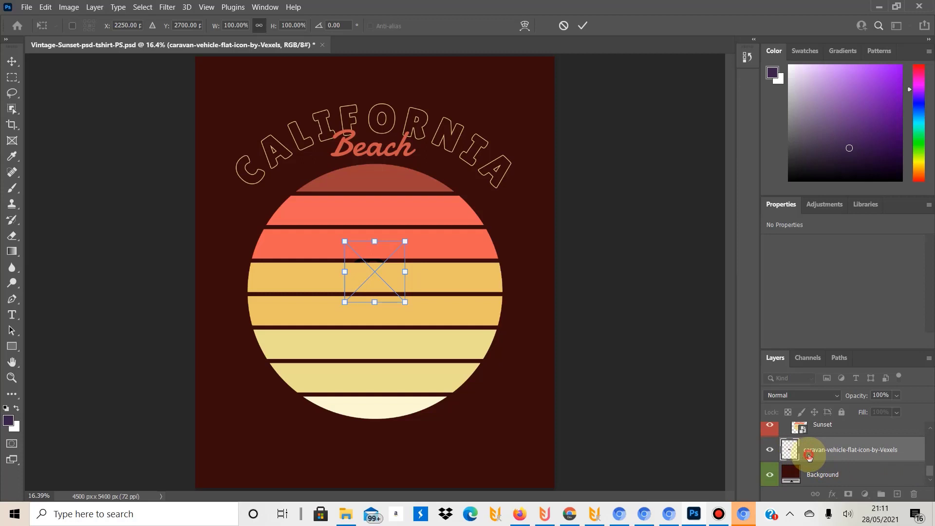
mouse_move(809, 456)
left_mouse_down()
mouse_move(801, 414)
mouse_move(805, 461)
left_mouse_up()
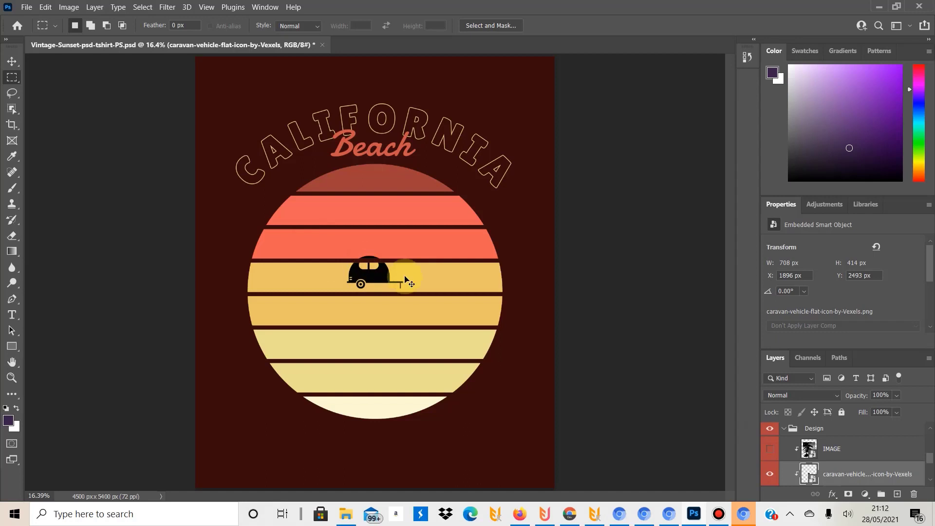
Step: Scale the caravan icon to about 354% over the sunset circle and move the hidden IMAGE layer above the SHAPES layer
key("ctrl+t")
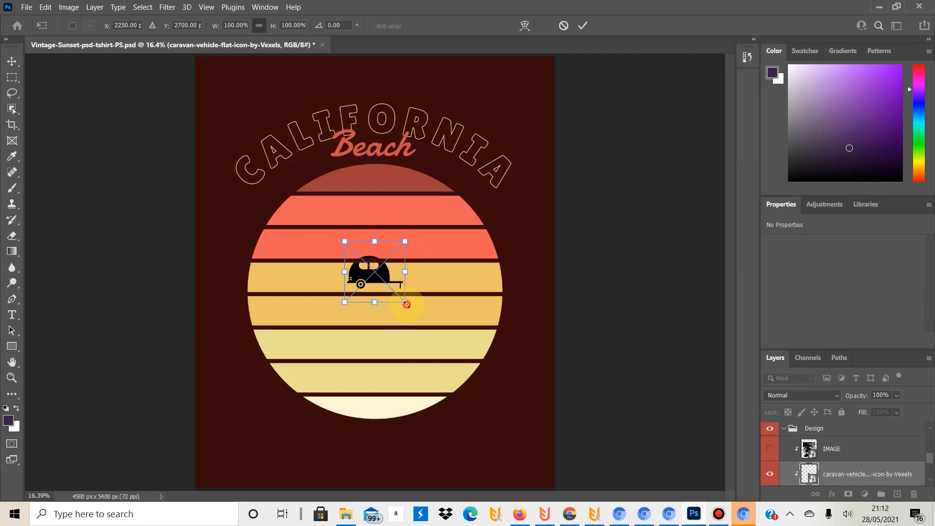
left_click_drag(407, 304, 536, 434)
left_click_drag(428, 338, 363, 280)
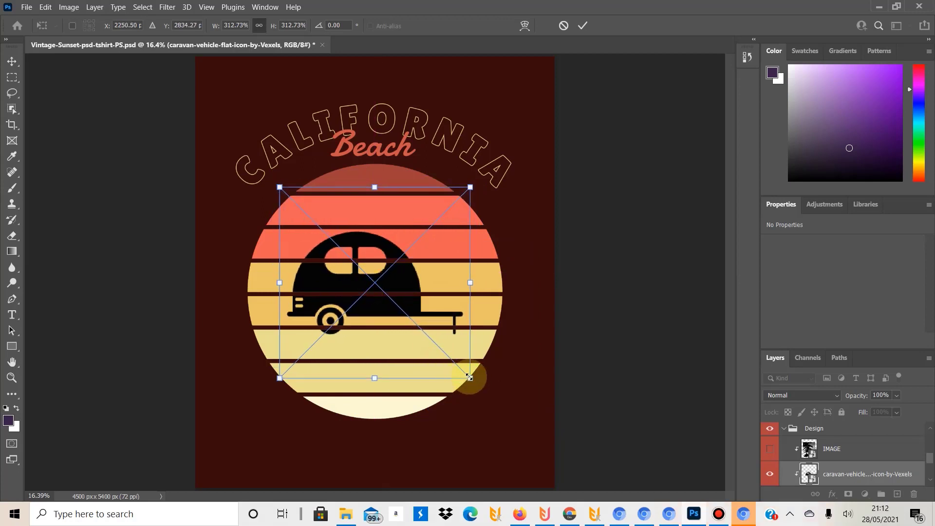
left_click_drag(471, 377, 496, 404)
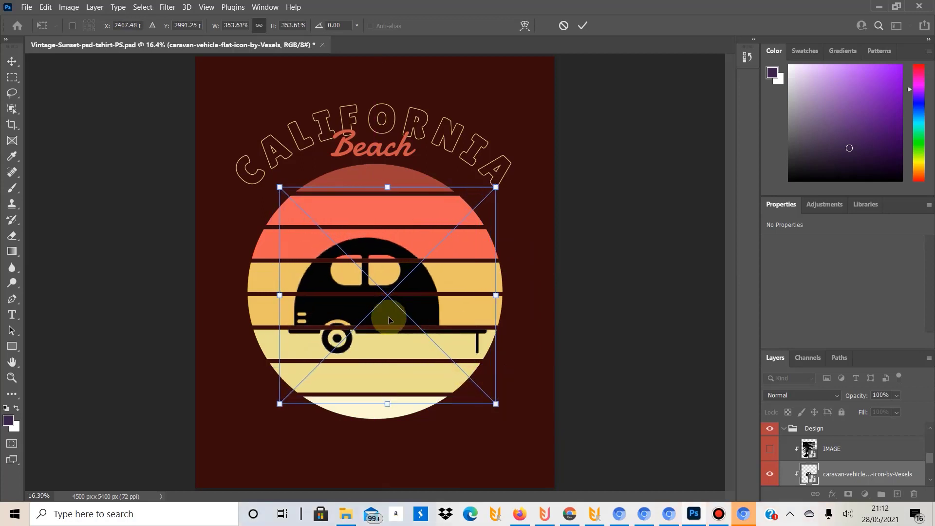
mouse_move(373, 302)
left_mouse_down()
mouse_move(367, 265)
mouse_move(368, 285)
left_mouse_up()
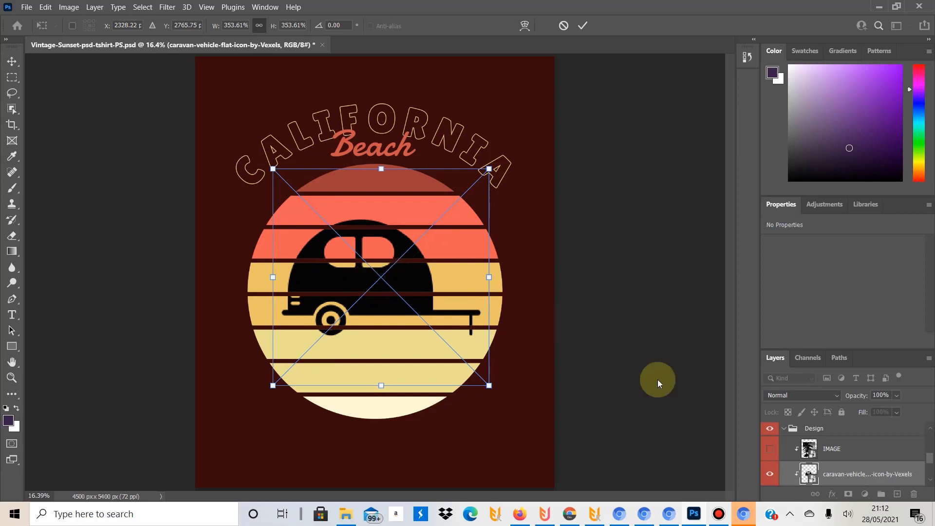
left_click(826, 447)
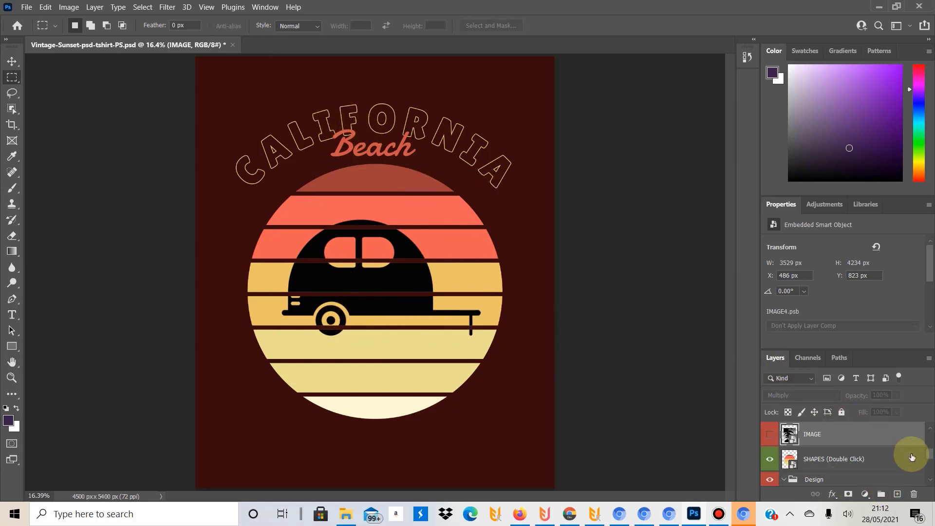
Step: Open the TEXT 02 layer (Beach) for editing and replace its missing Damion font with the default
left_click_drag(932, 451, 930, 439)
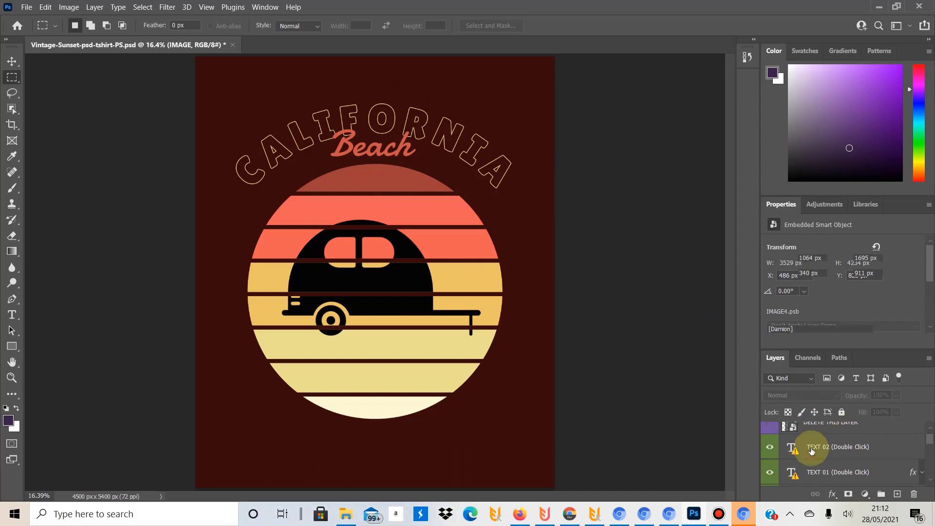
left_click(812, 450)
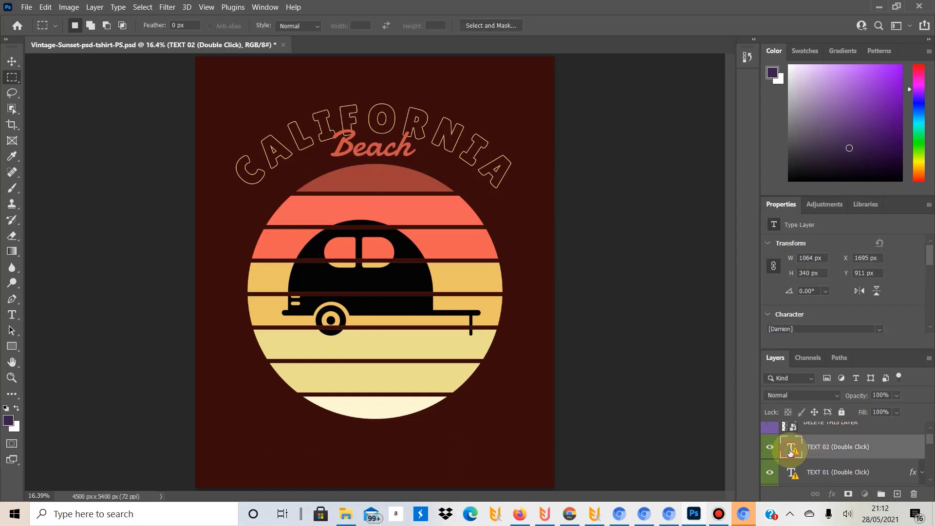
double_click(792, 452)
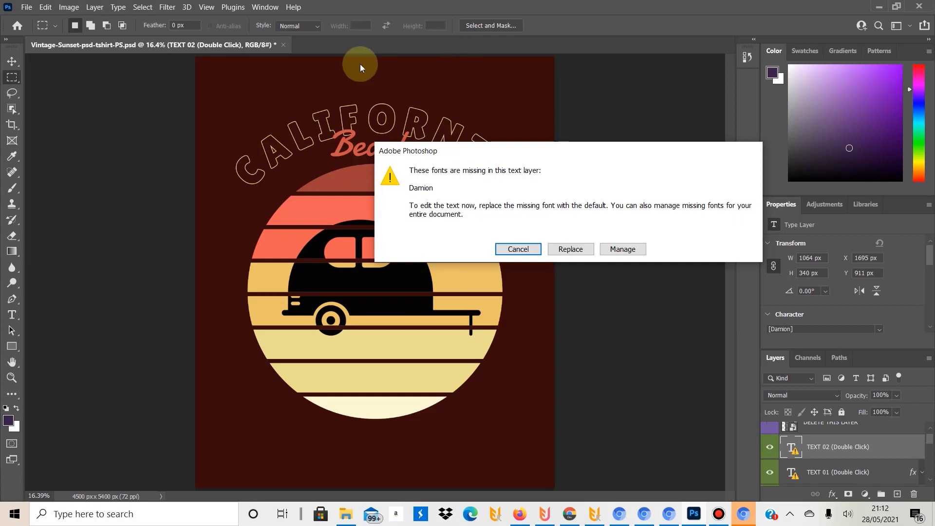
left_click(574, 249)
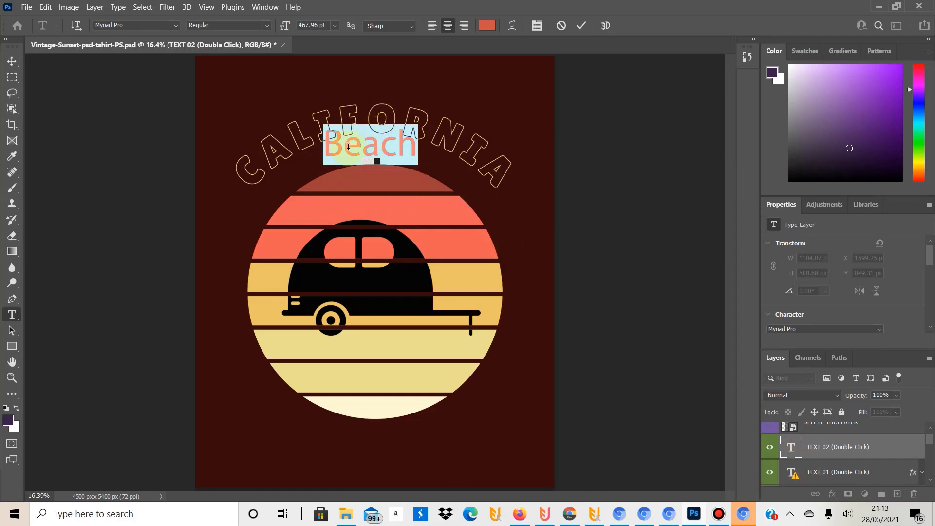
Step: Open the TEXT 01 layer (curved CALIFORNIA) for editing and replace its missing LilitaOne font with the default
left_click(794, 476)
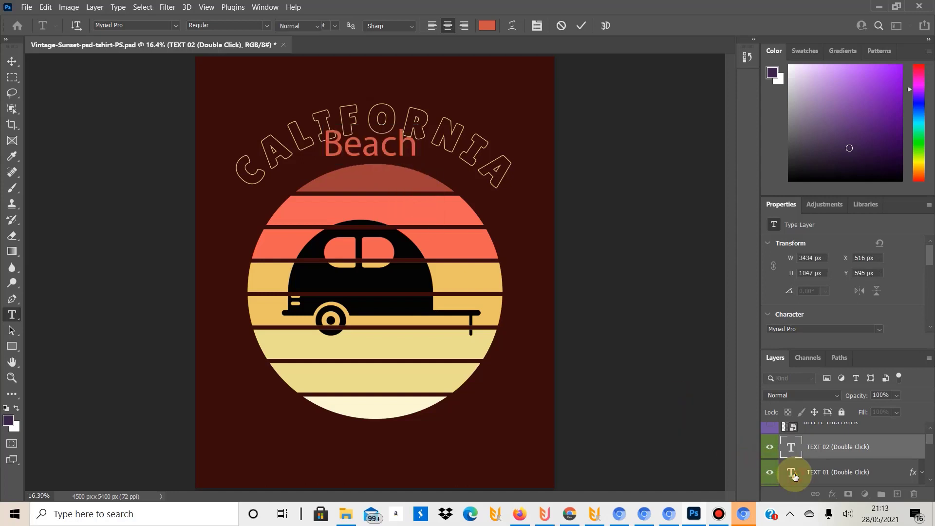
left_click(794, 476)
key("m")
double_click(794, 475)
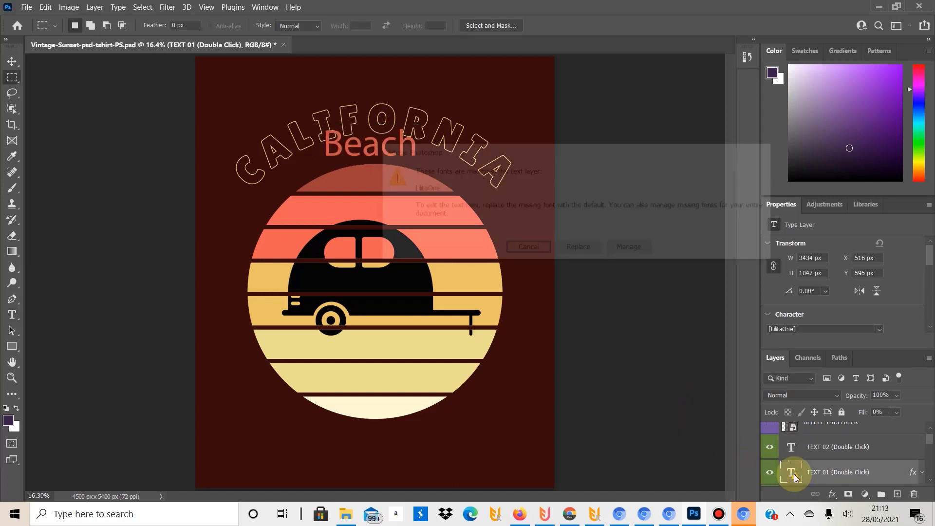
left_click(566, 247)
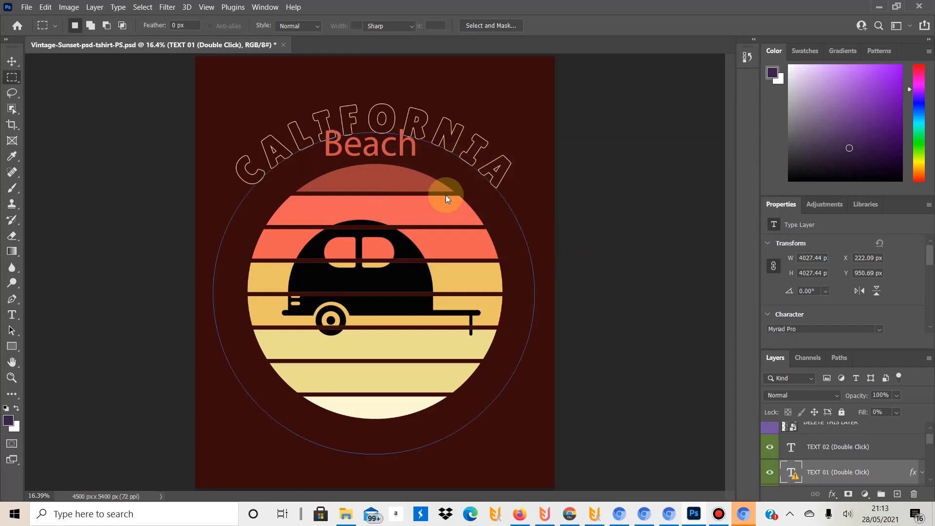
Step: Change the curved heading text to "NEVER TOO OLD FOR"
left_click(279, 146)
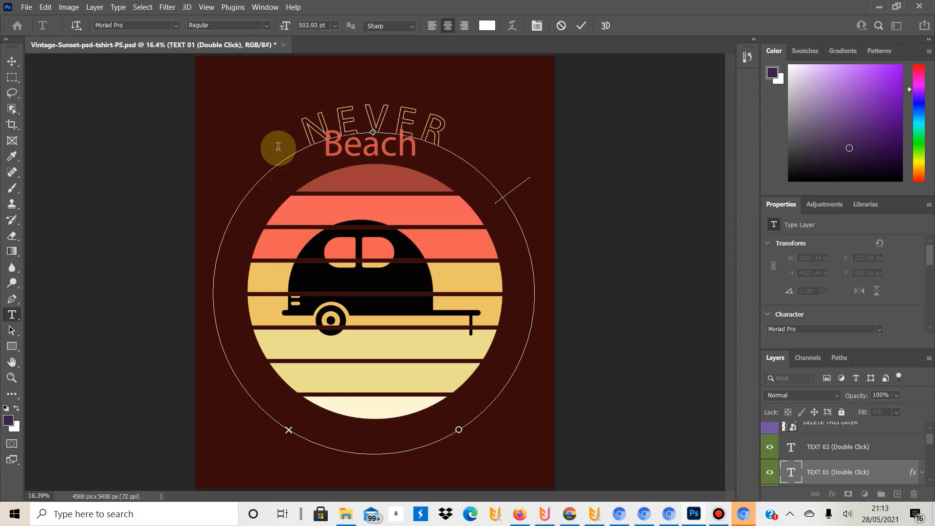
type("NEVER TOO OLD TO")
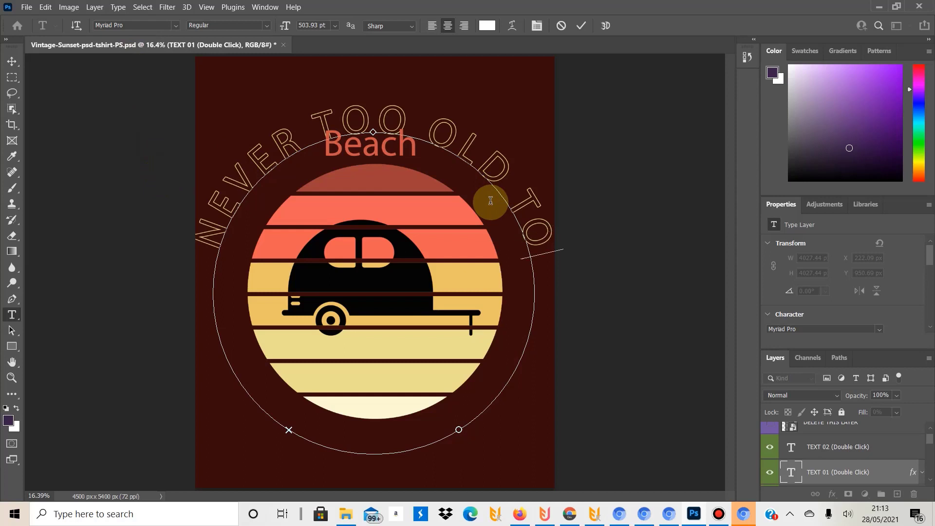
key("BackSpace")
key("BackSpace")
type("FOR")
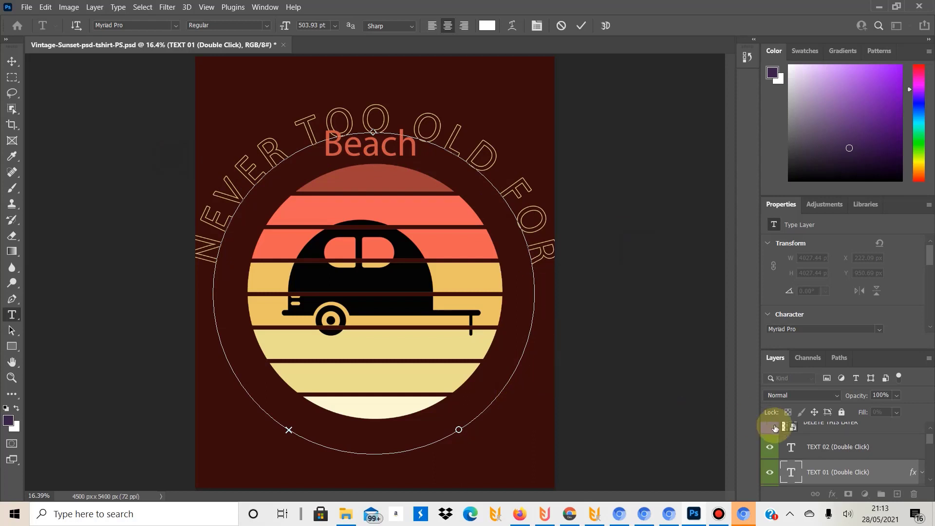
Step: Replace the word Beach in the TEXT 02 layer with "CAMPING"
left_click(818, 443)
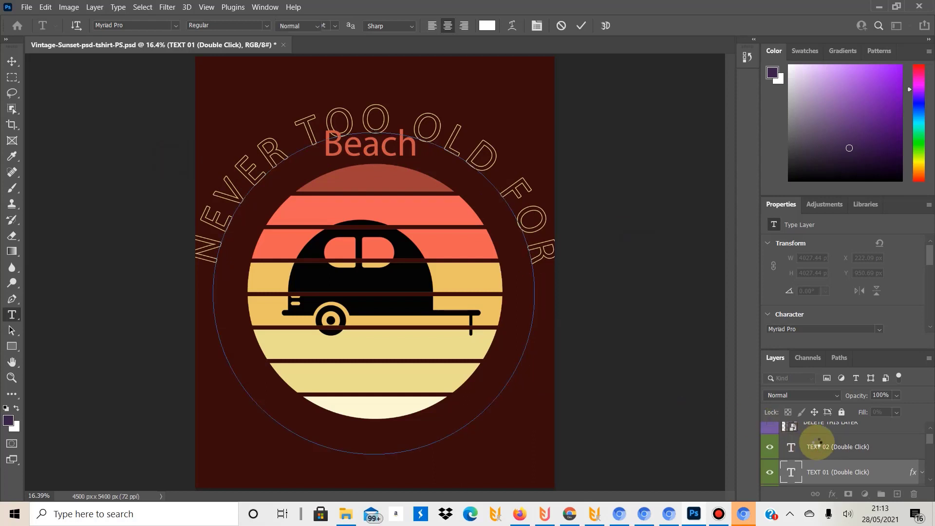
double_click(791, 449)
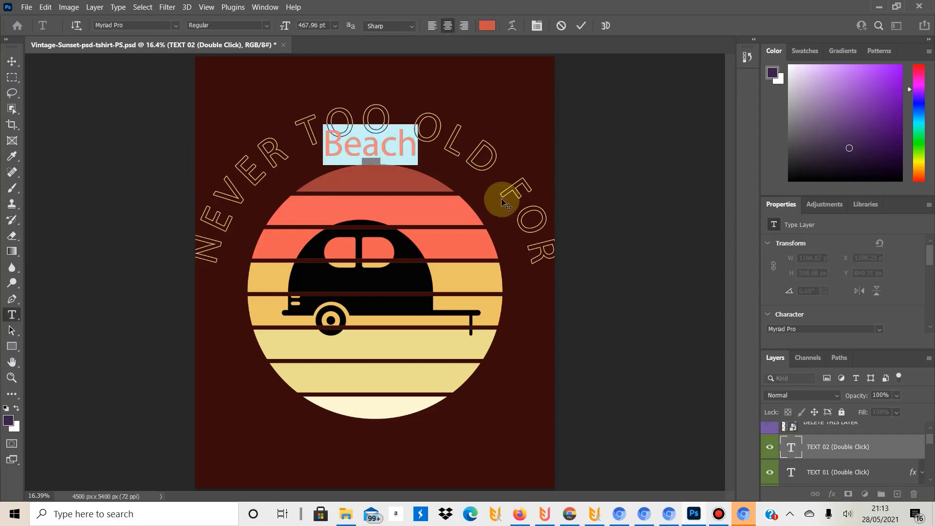
type("CAMPING")
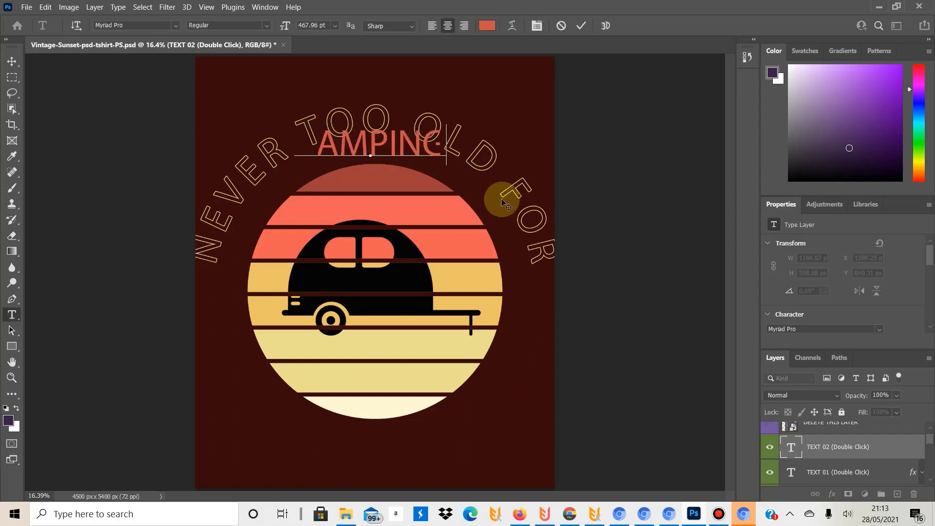
left_click(104, 176)
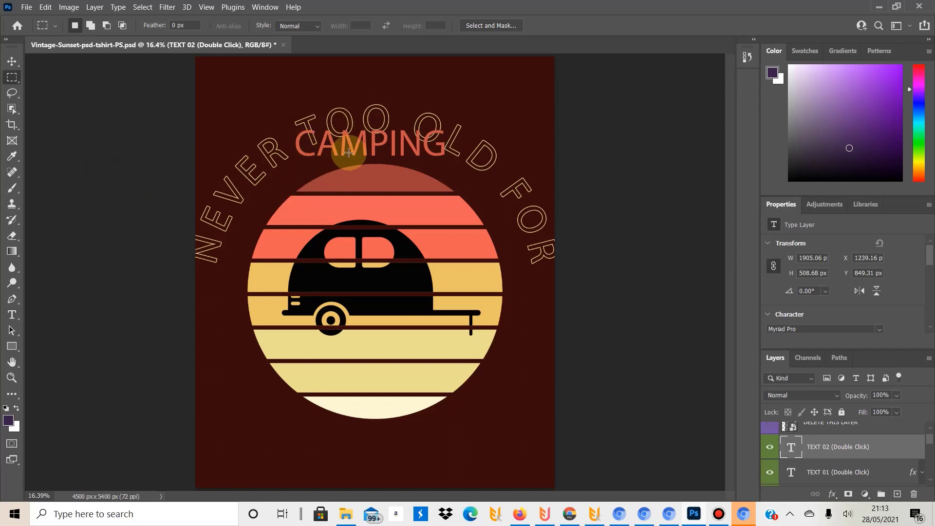
Step: Set the font of the CAMPING text to Brush Script MT Italic
double_click(791, 449)
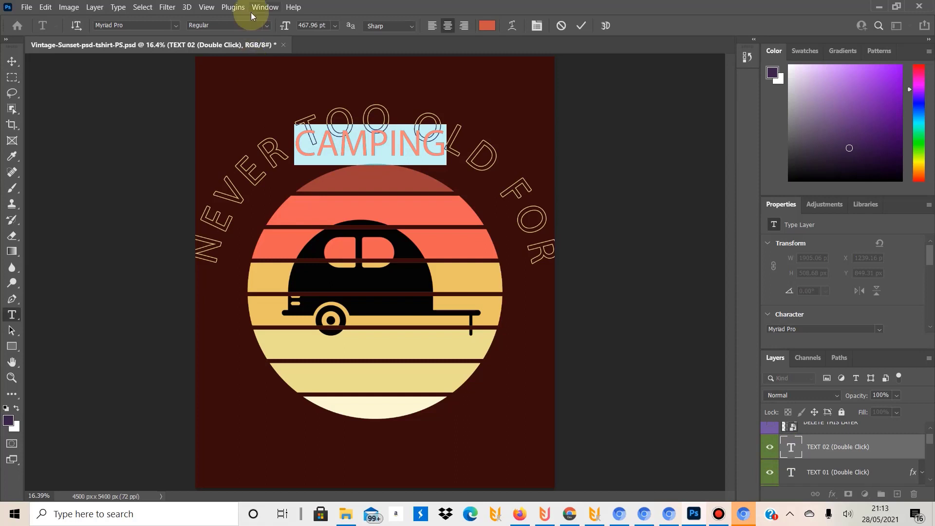
left_click(177, 26)
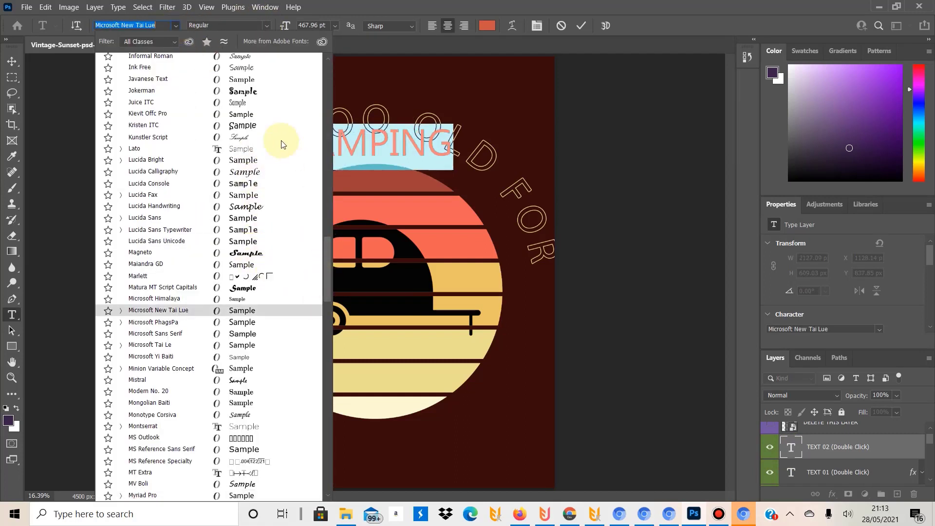
left_click_drag(329, 264, 322, 192)
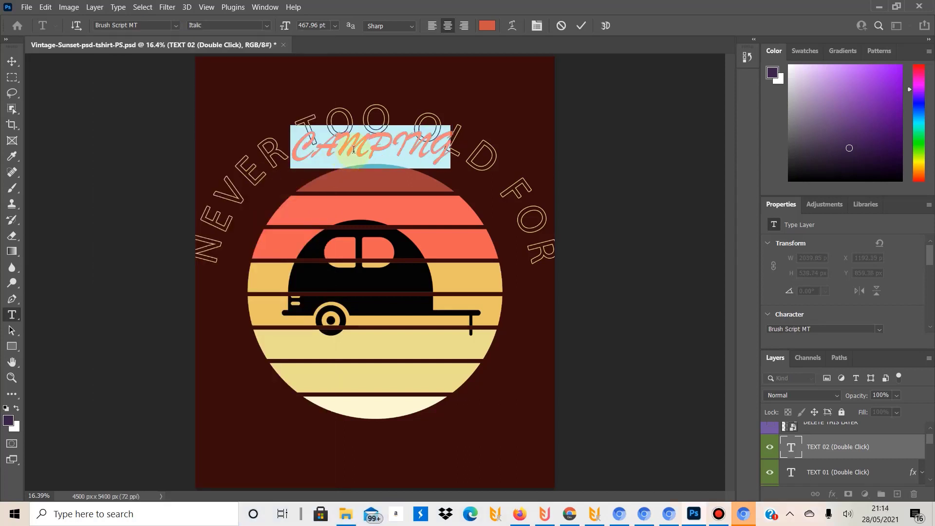
Step: Retype the CAMPING text in the TEXT 02 layer as "Camping" in mixed case
double_click(355, 149)
left_click(355, 149)
type("Camping")
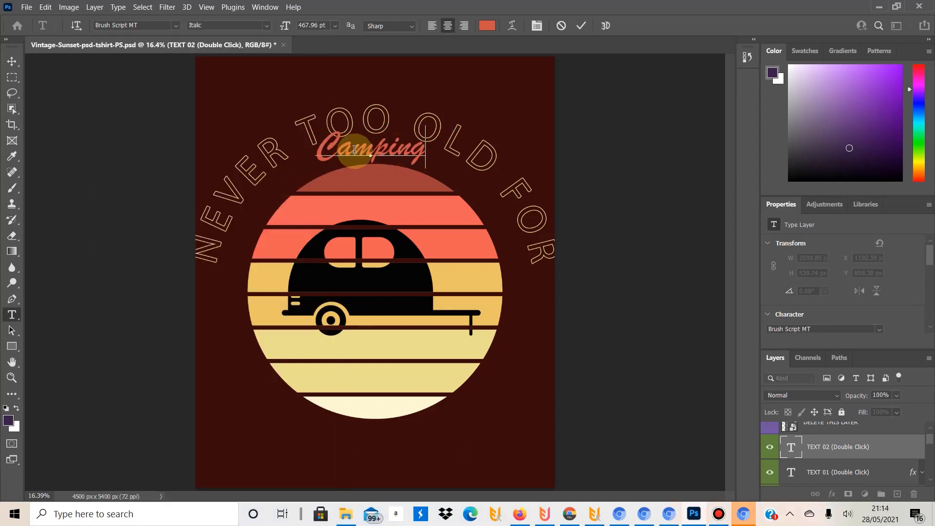
left_click(520, 310)
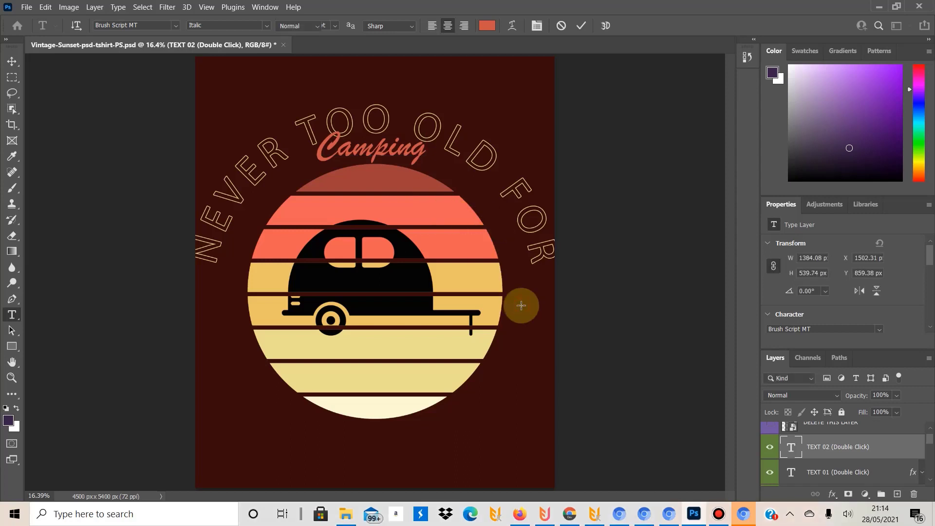
key("m")
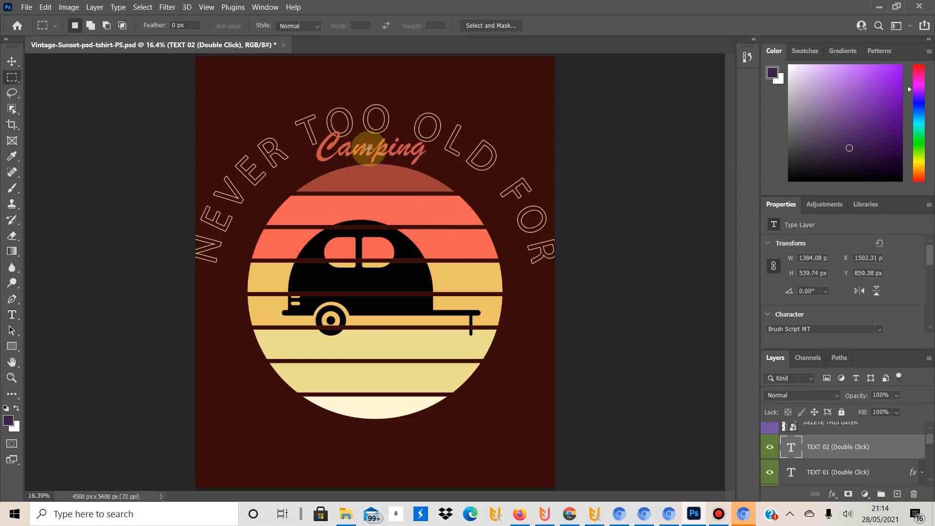
Step: Move the Camping text over the lower part of the sunset circle, enlarge it to about 247%, and centre it
left_click(837, 454)
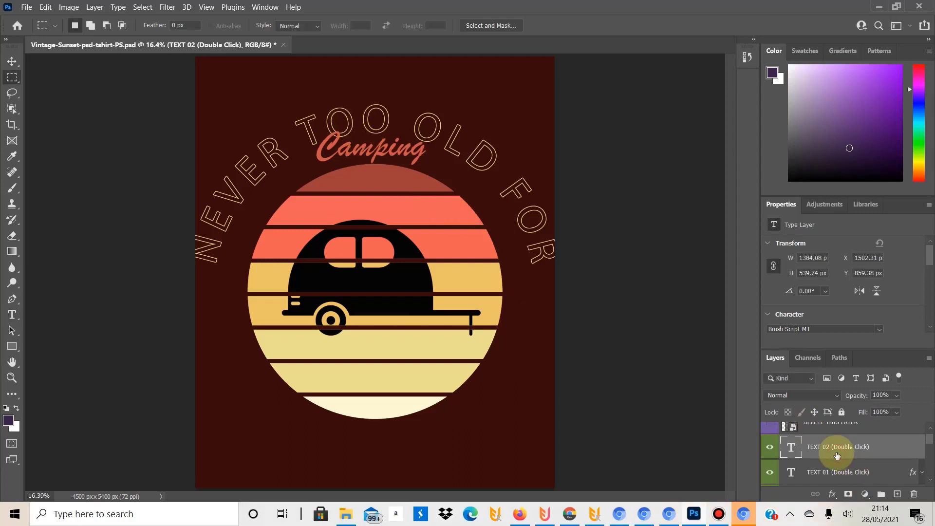
key("ctrl+t")
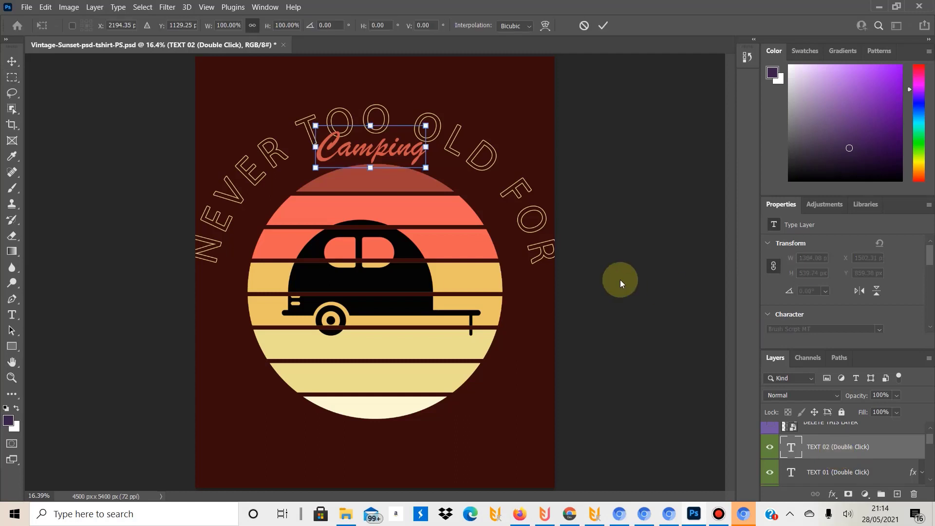
left_click_drag(382, 164, 355, 464)
left_click_drag(392, 418, 548, 324)
left_click_drag(483, 432, 431, 392)
left_click(332, 132)
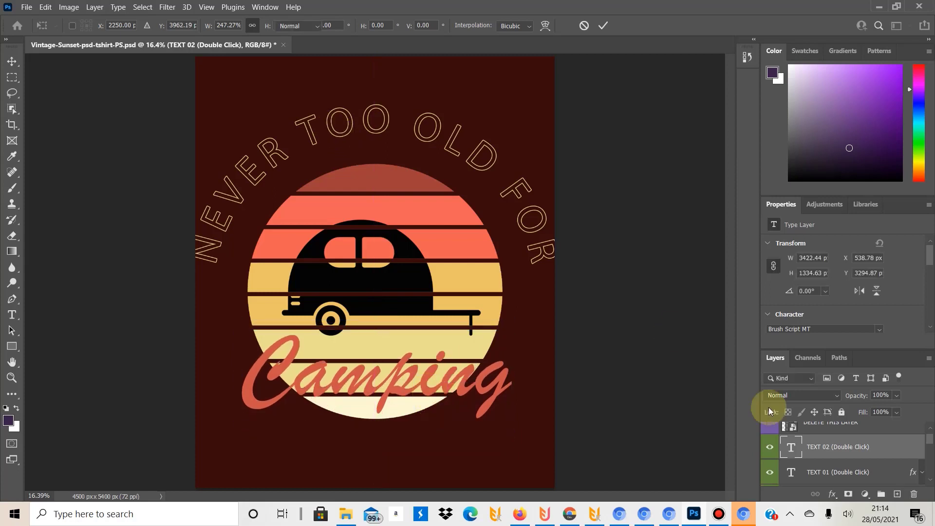
key("m")
Step: Scale the curved TEXT 01 heading to about 86% and reposition it centred around the top of the sunset circle
left_click(817, 479)
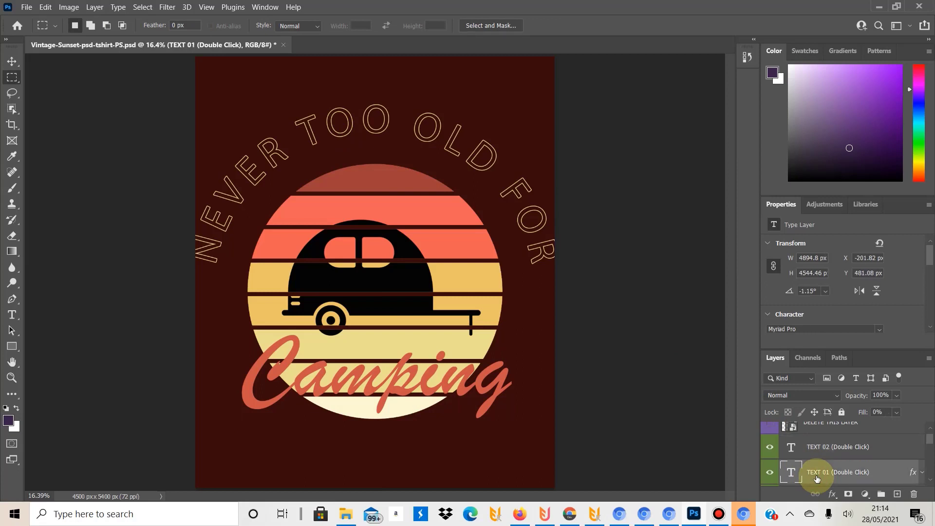
key("ctrl+t")
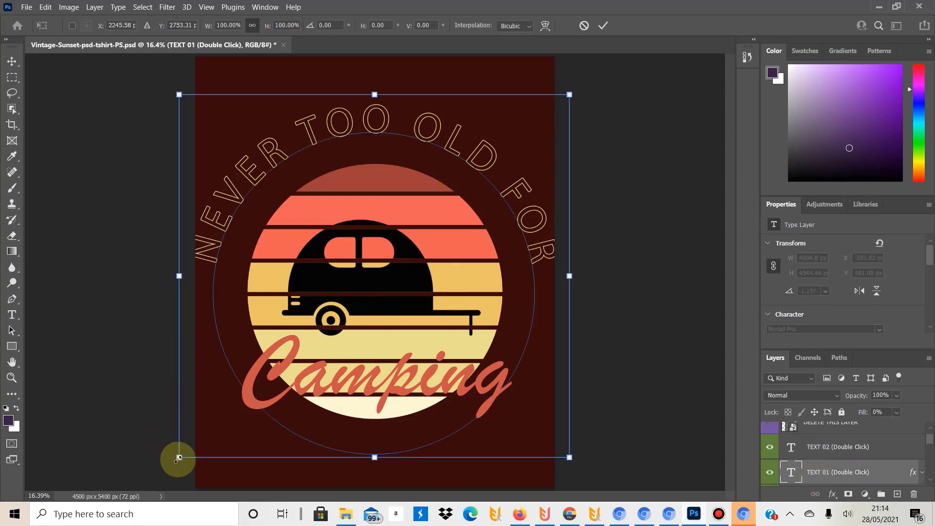
left_click_drag(179, 459, 234, 405)
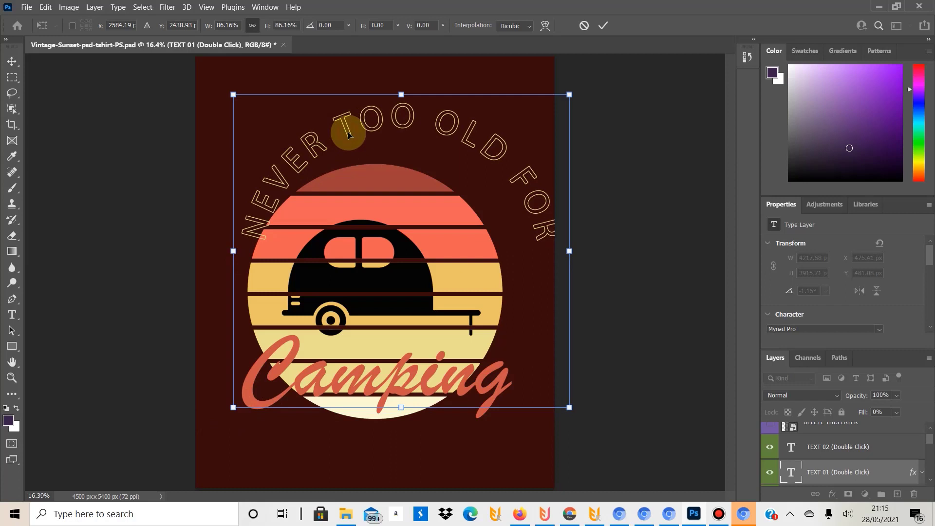
left_click_drag(348, 135, 325, 162)
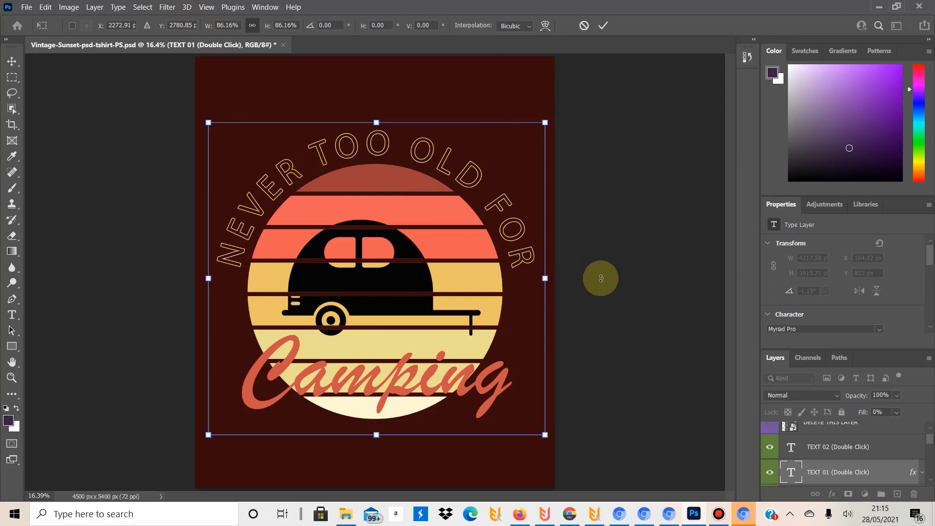
Step: Set the font size of the curved NEVER TOO OLD FOR text to 500 pt
left_click(789, 472)
double_click(790, 472)
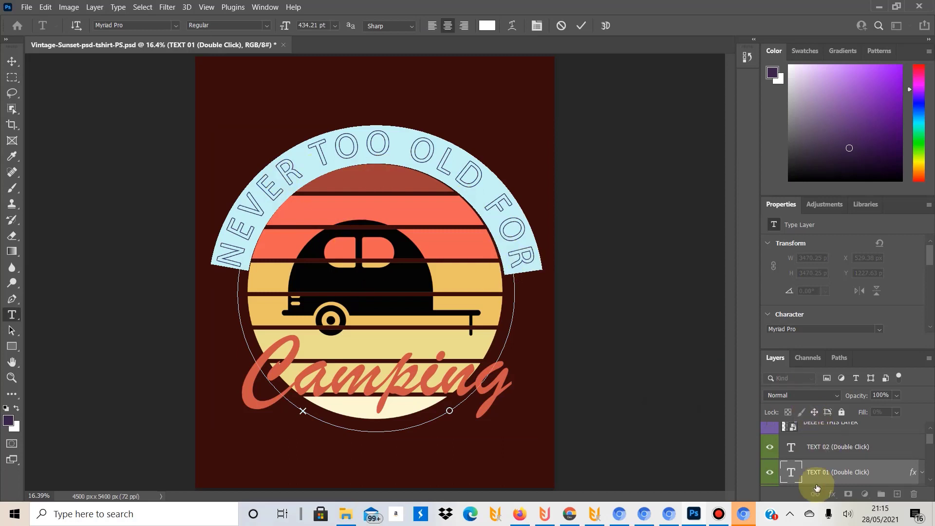
left_click(335, 26)
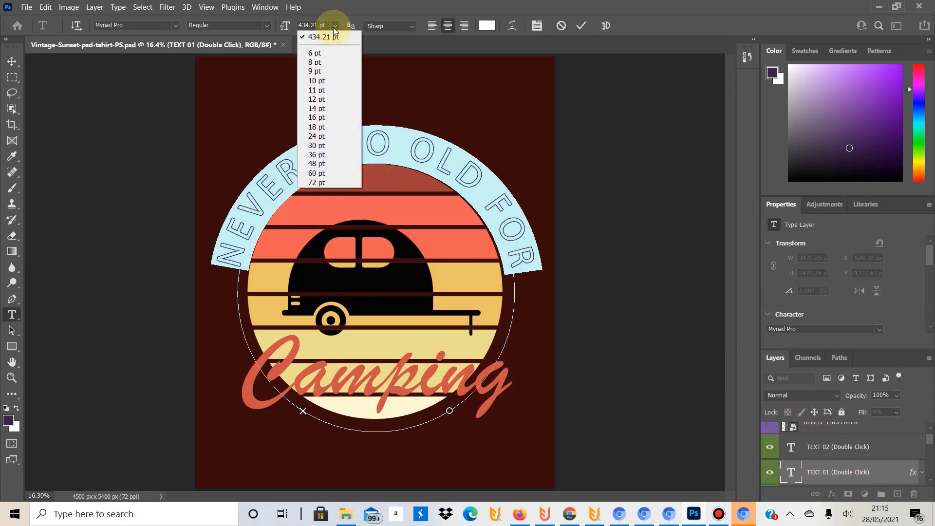
left_click(322, 26)
double_click(312, 26)
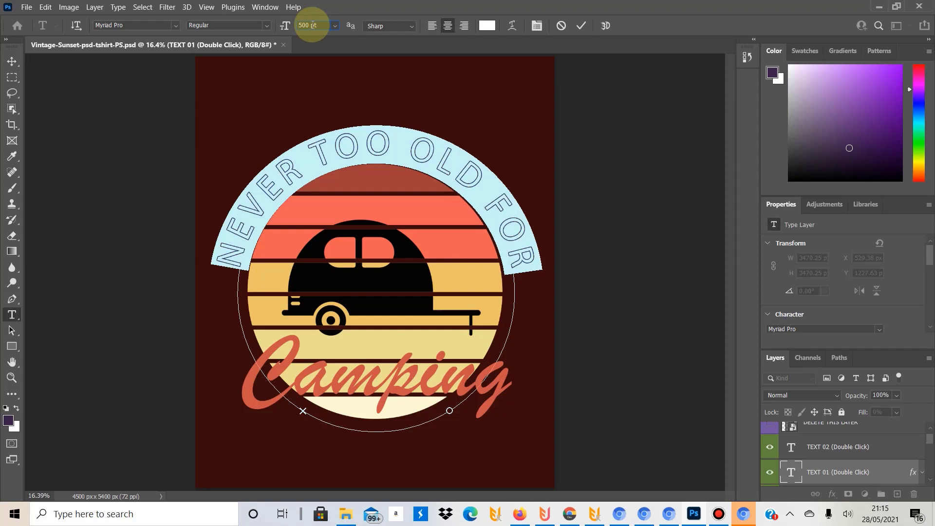
key("Return")
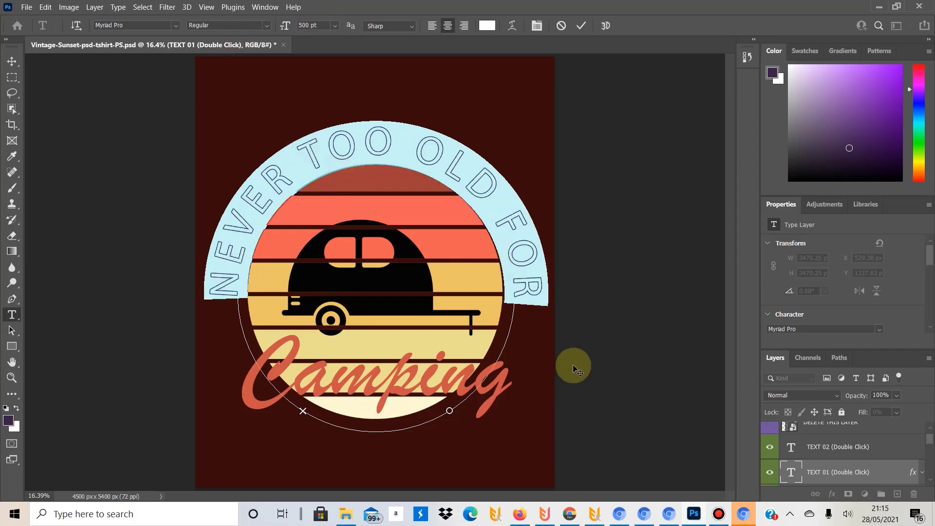
left_click(213, 125)
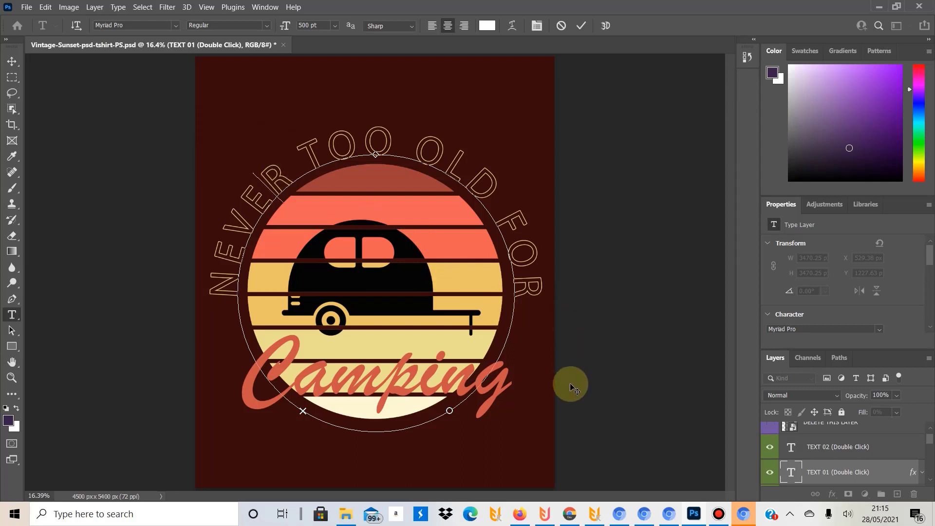
left_click(815, 447)
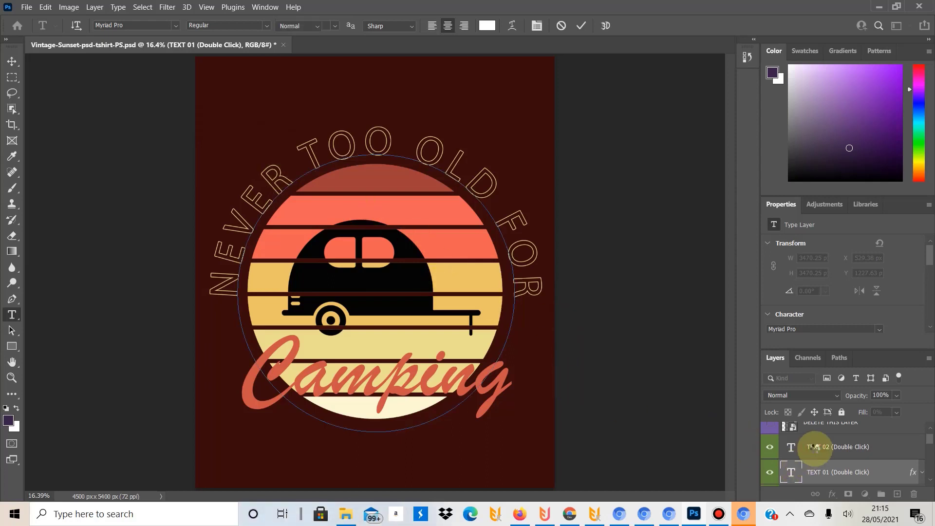
key("m")
left_click(824, 444)
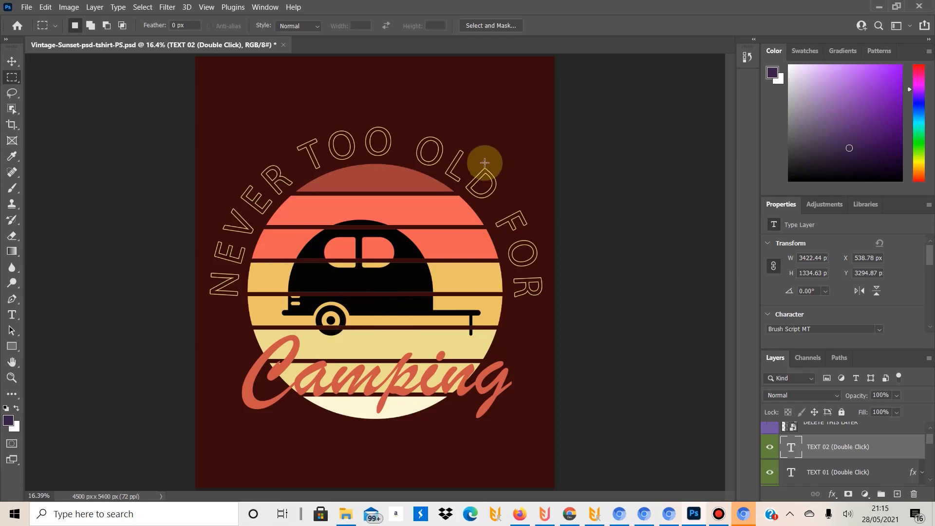
Step: Enlarge the caravan layer in the Design group to about 401% and centre it within the sunset circle
left_click_drag(931, 440, 931, 461)
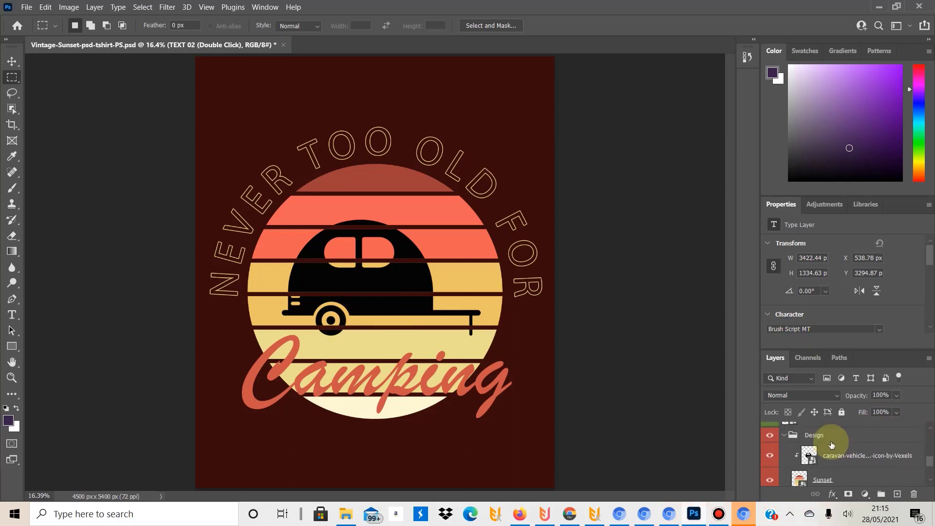
left_click(809, 456)
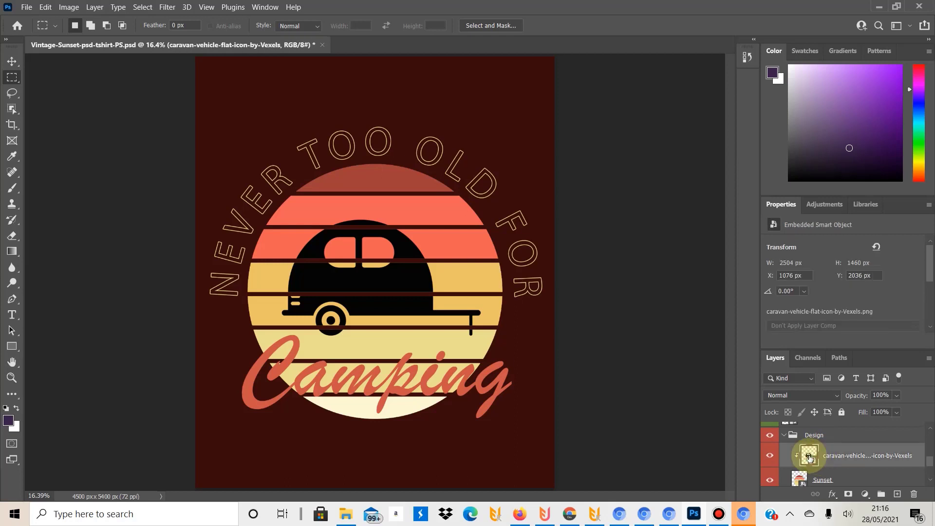
key("ctrl+t")
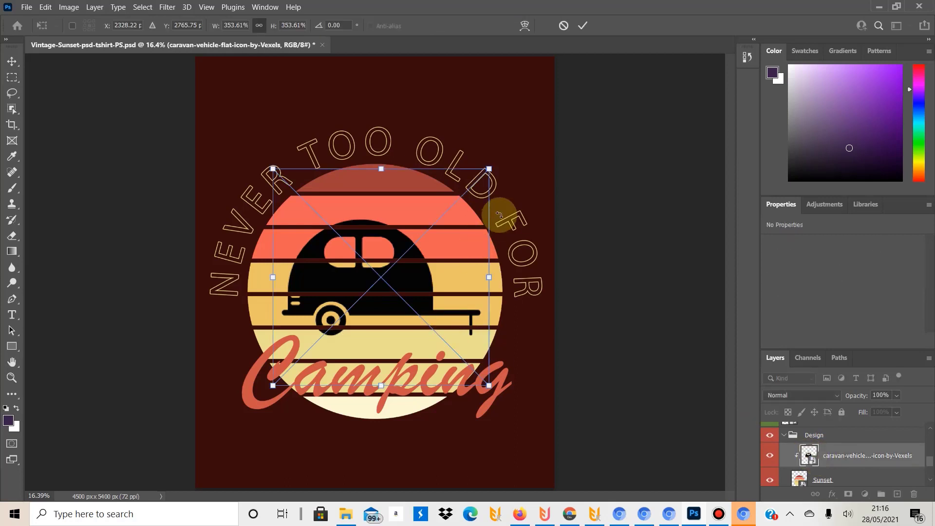
left_click_drag(489, 169, 522, 141)
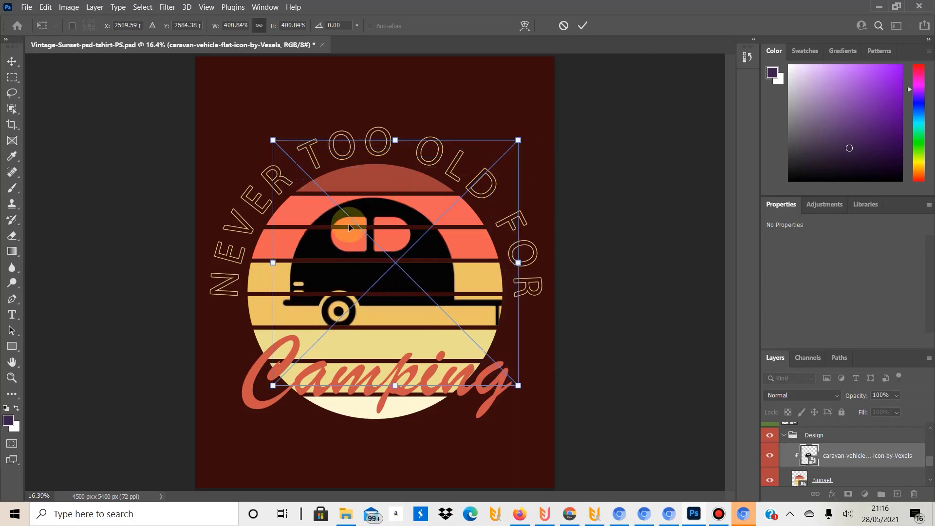
left_click_drag(372, 269, 352, 273)
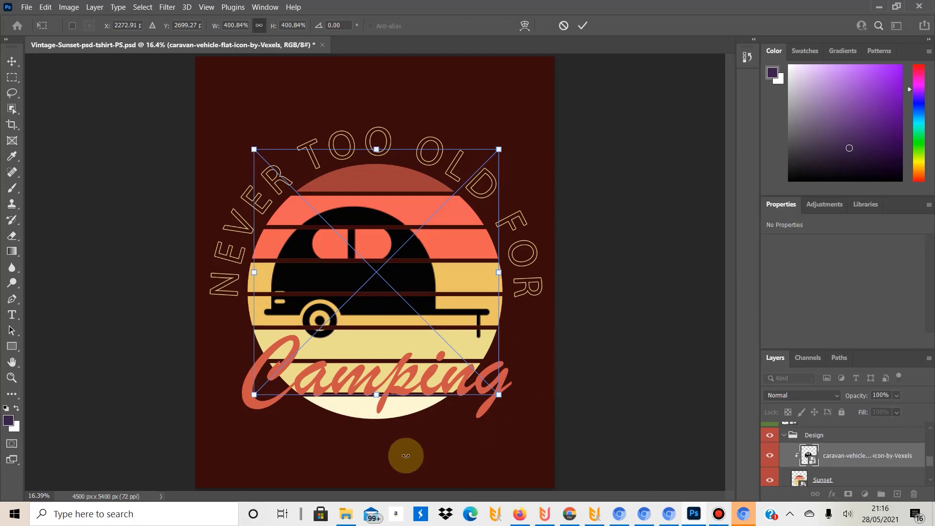
left_click(811, 436)
key("m")
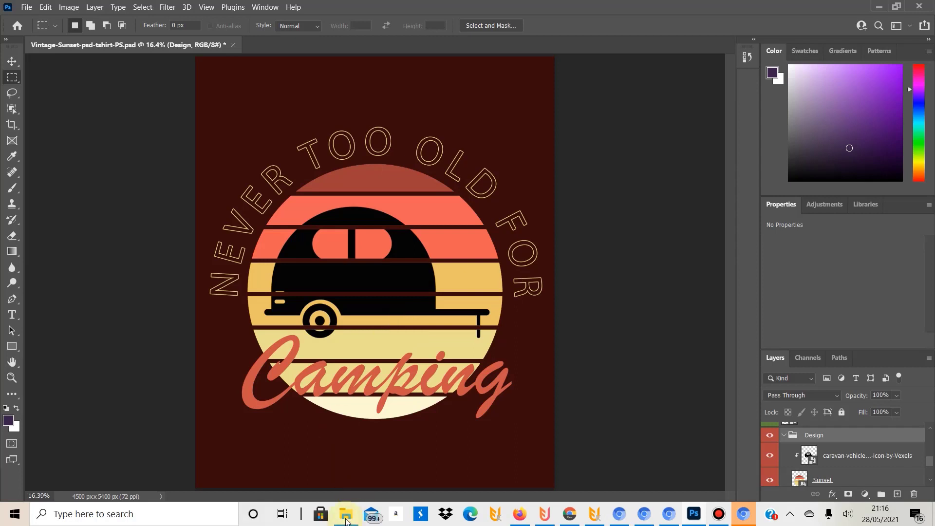
Step: Switch to the browser to review the editable T-shirt designs on Vexels' Scalable T-Shirt PSDs page, and return to Photoshop
left_click(570, 514)
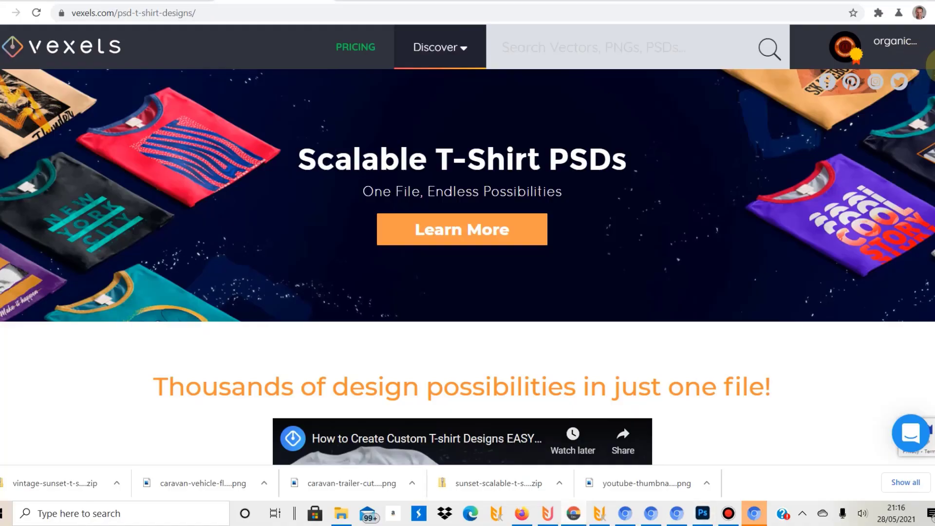
scroll(468, 268, "down", 15)
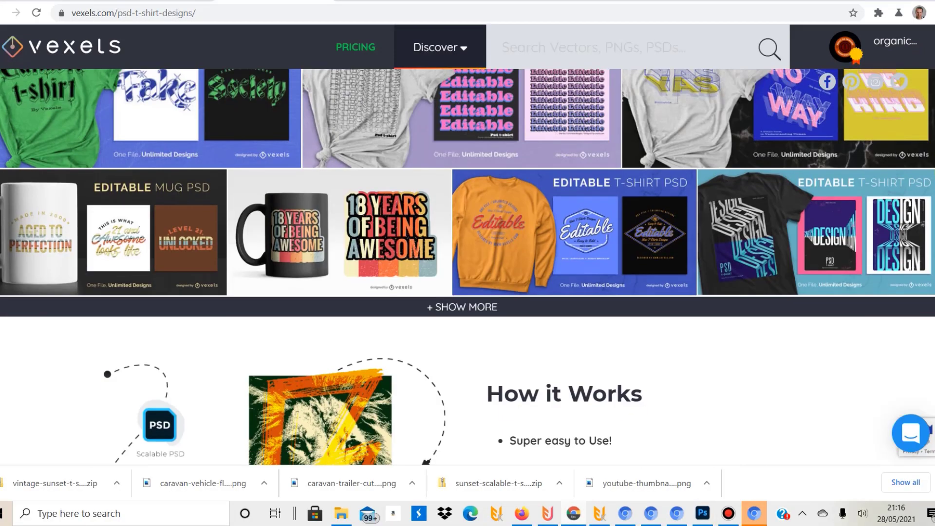
scroll(468, 268, "down", 15)
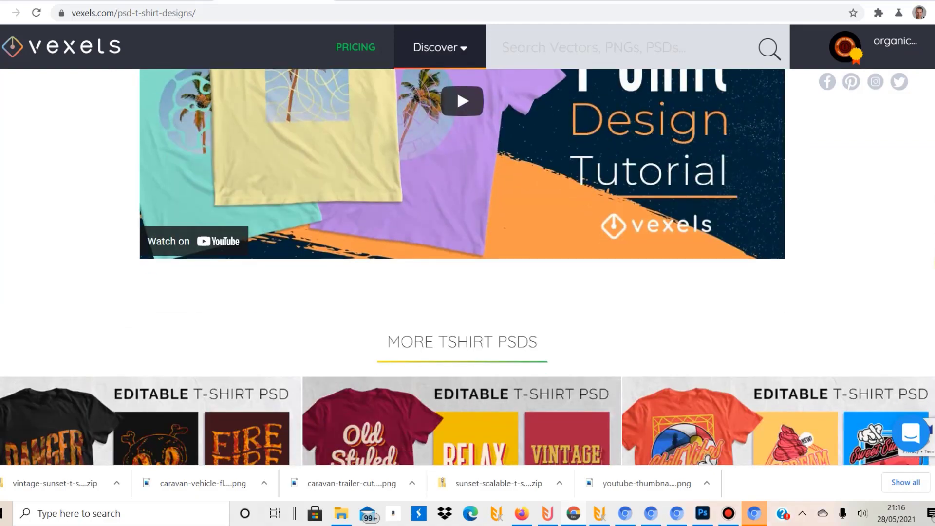
scroll(468, 268, "down", 7)
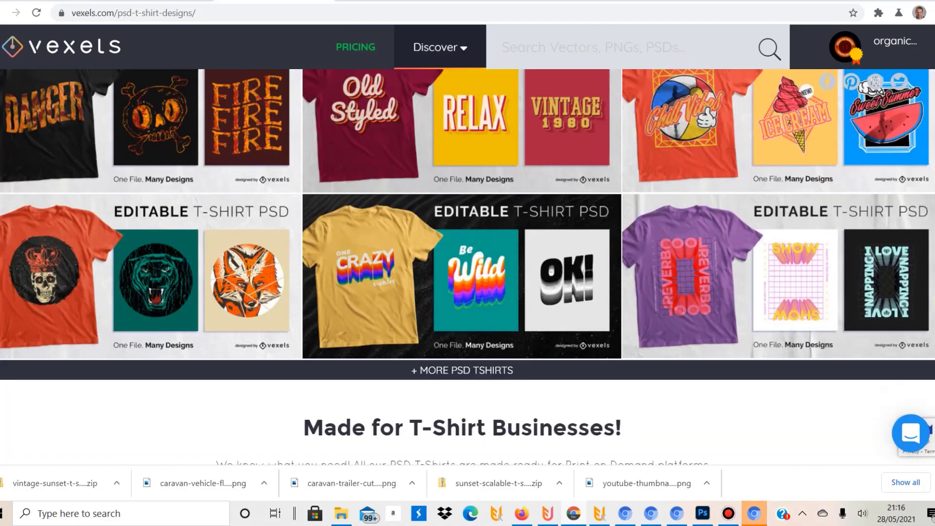
mouse_move(429, 46)
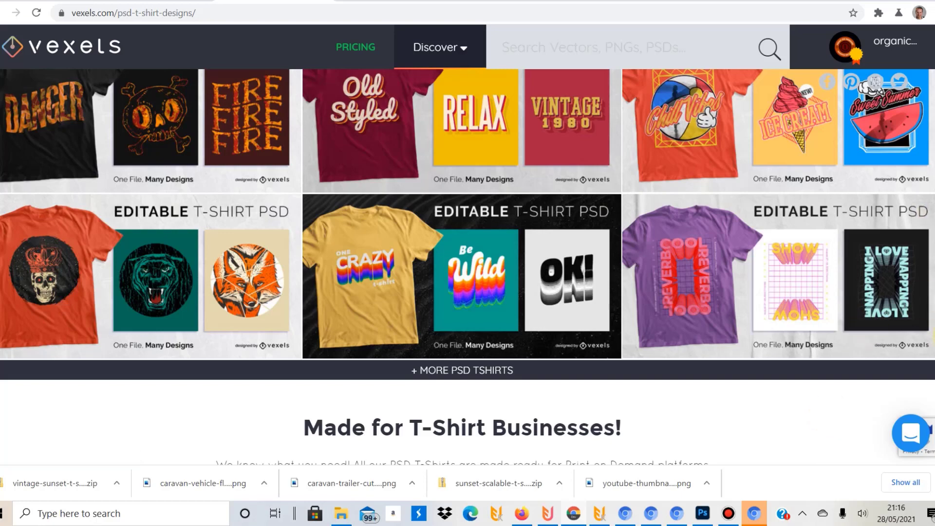
scroll(468, 268, "up", 10)
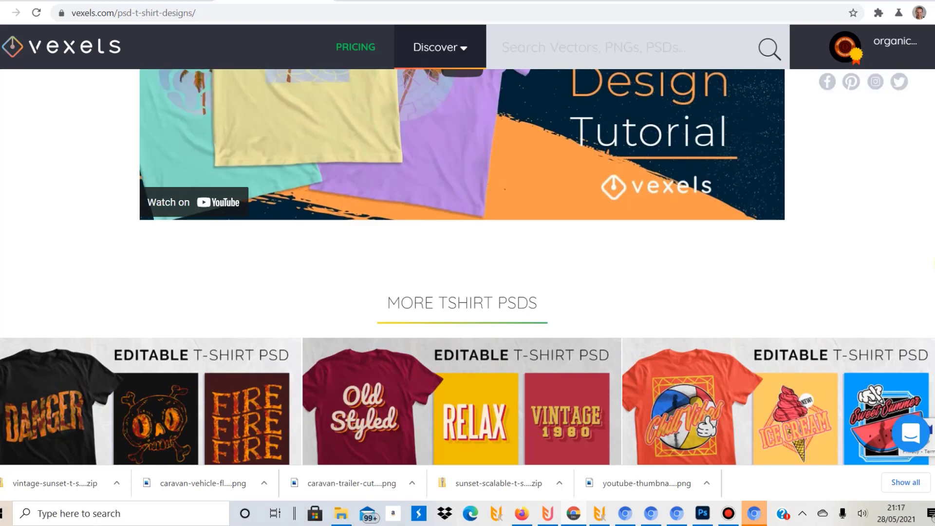
scroll(467, 268, "down", 15)
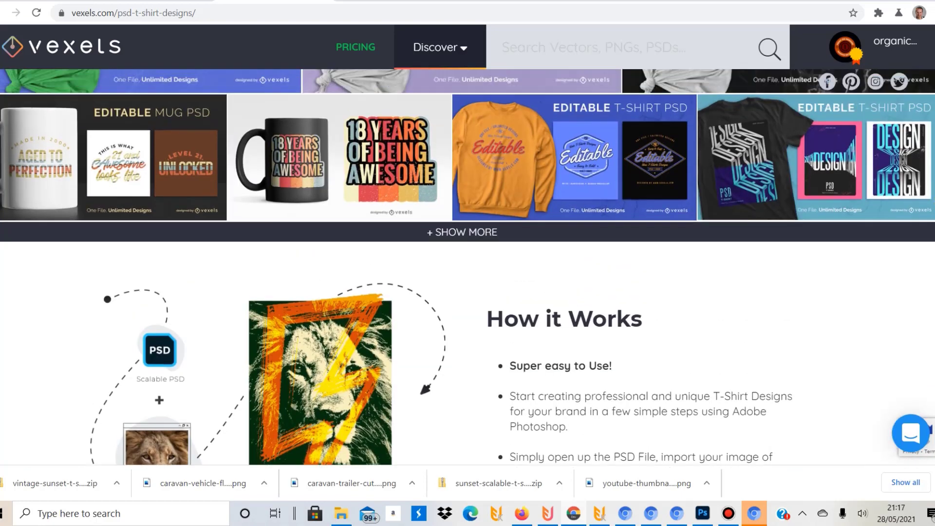
scroll(468, 267, "up", 9)
scroll(468, 268, "down", 4)
scroll(468, 268, "up", 3)
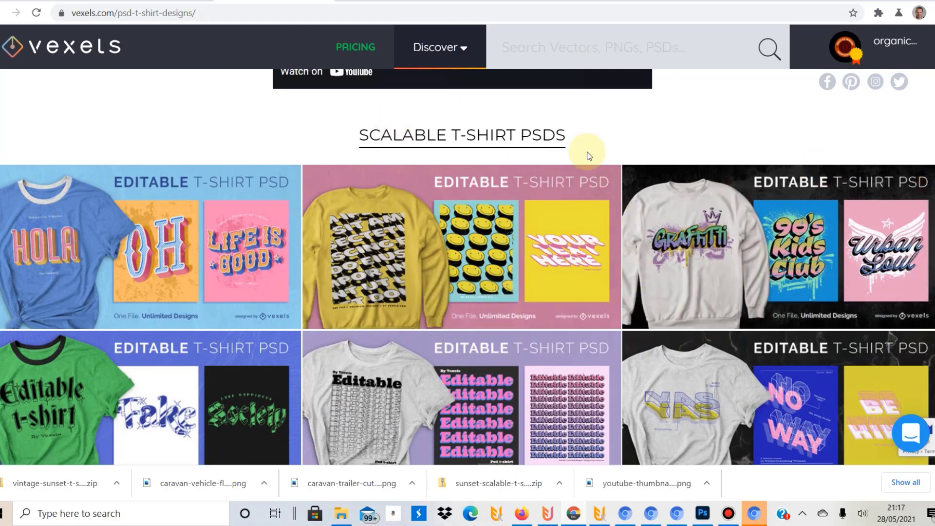
left_click(414, 57)
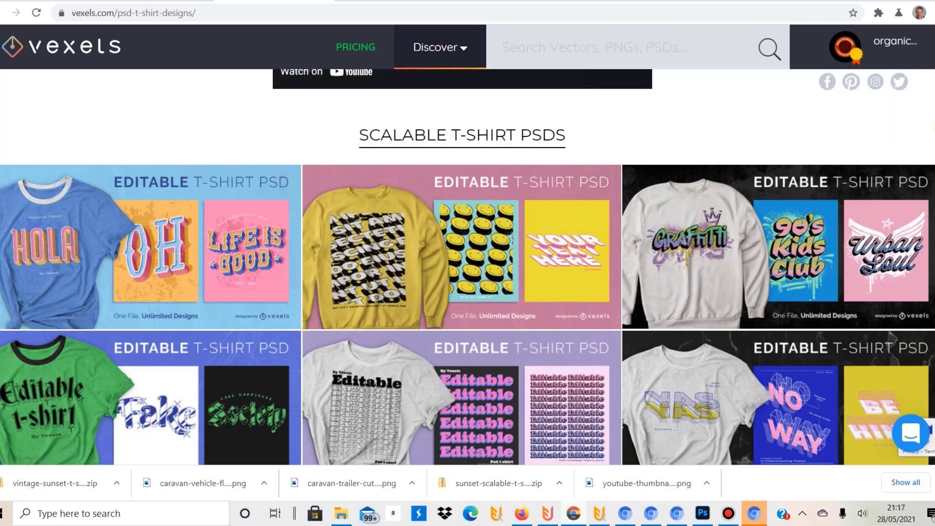
scroll(468, 267, "down", 10)
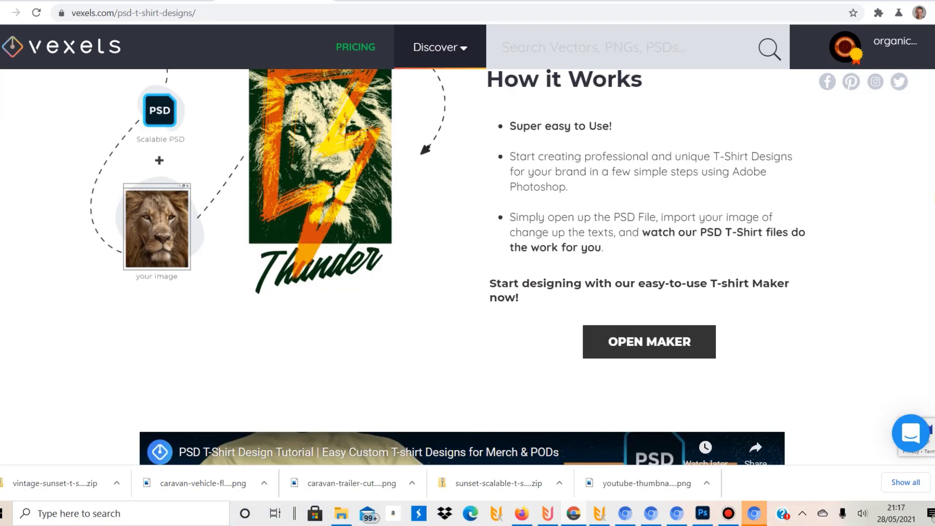
scroll(468, 267, "down", 15)
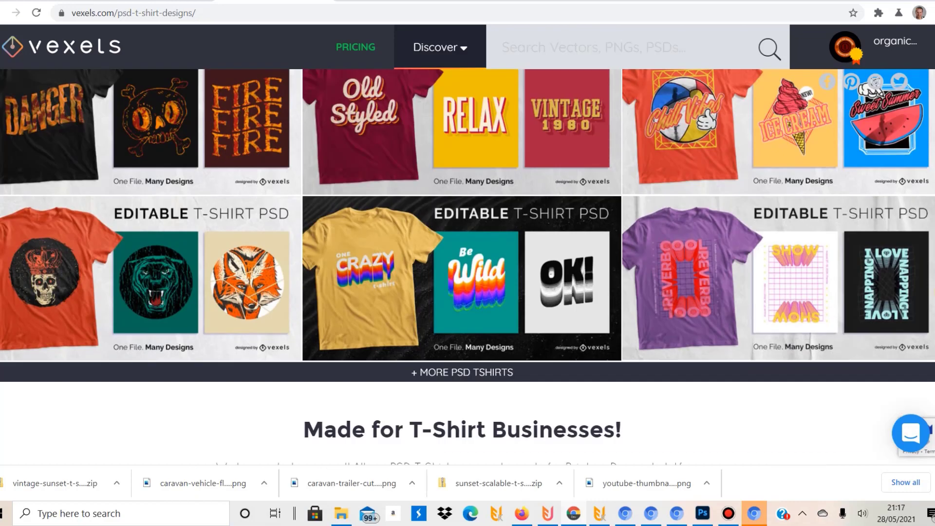
scroll(468, 268, "up", 3)
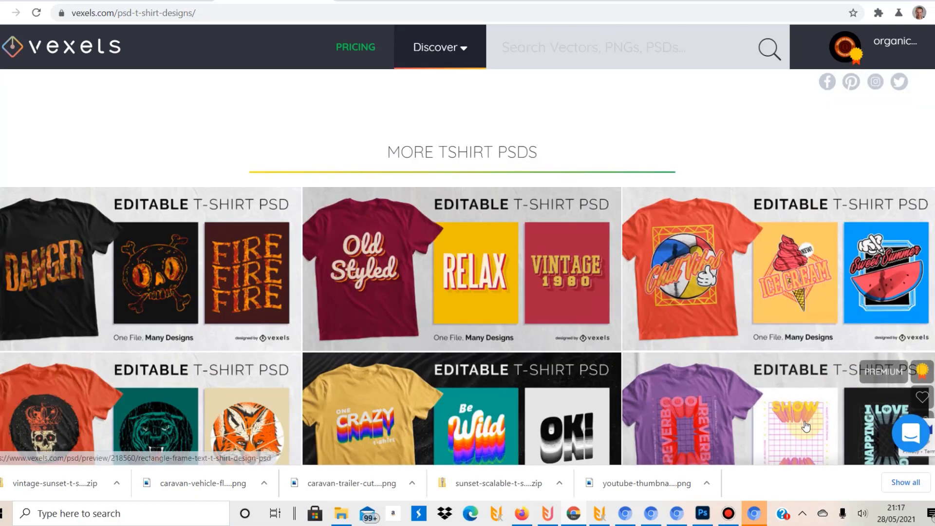
left_click(703, 517)
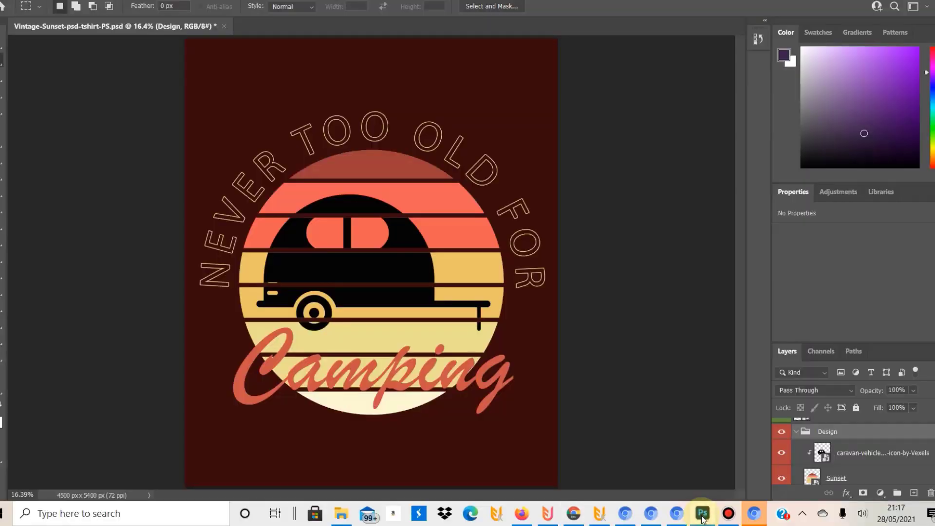